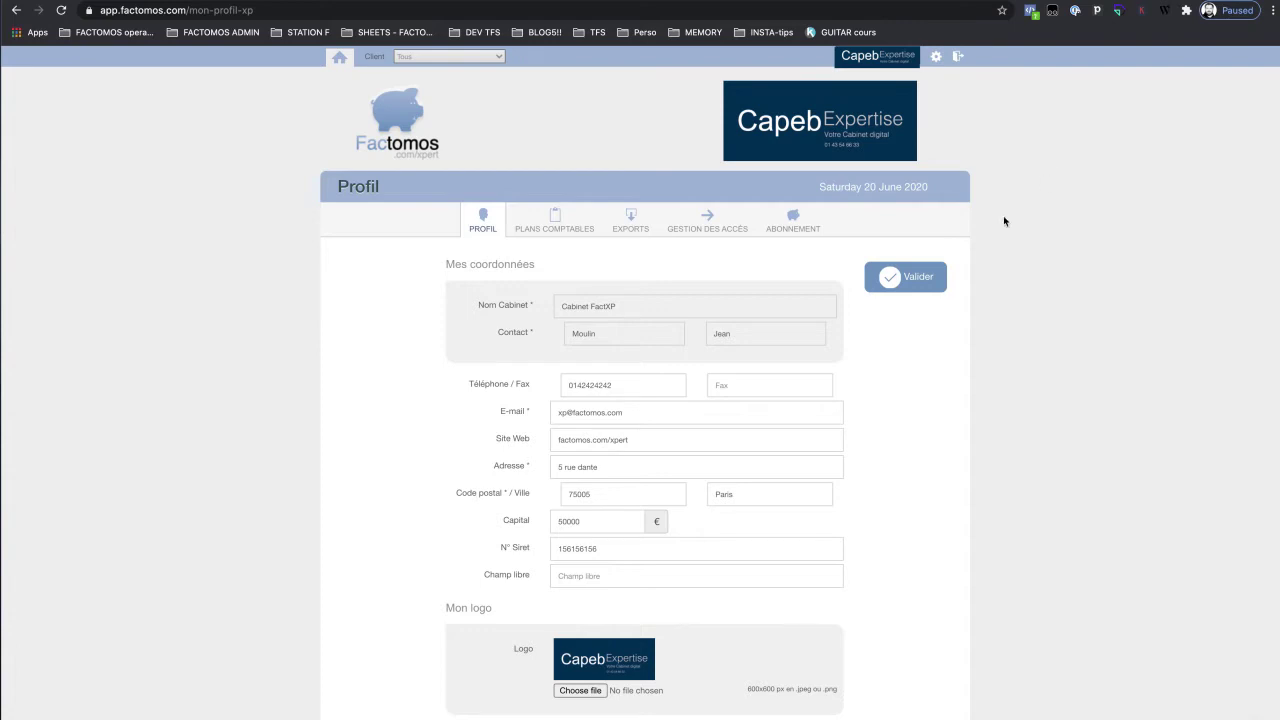
# Open the firm's charts of accounts and examine the available plans and account code lengths.
pyautogui.click(546, 231)
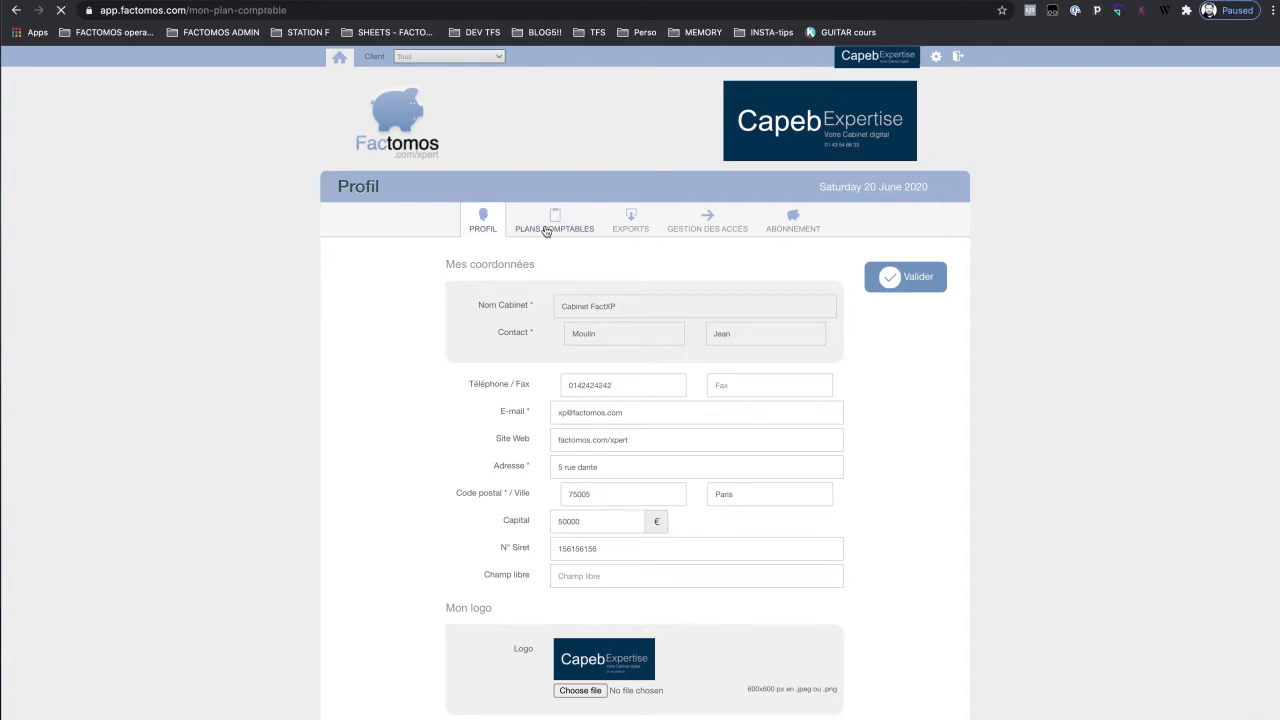
pyautogui.scroll(-1, 1052, 255)
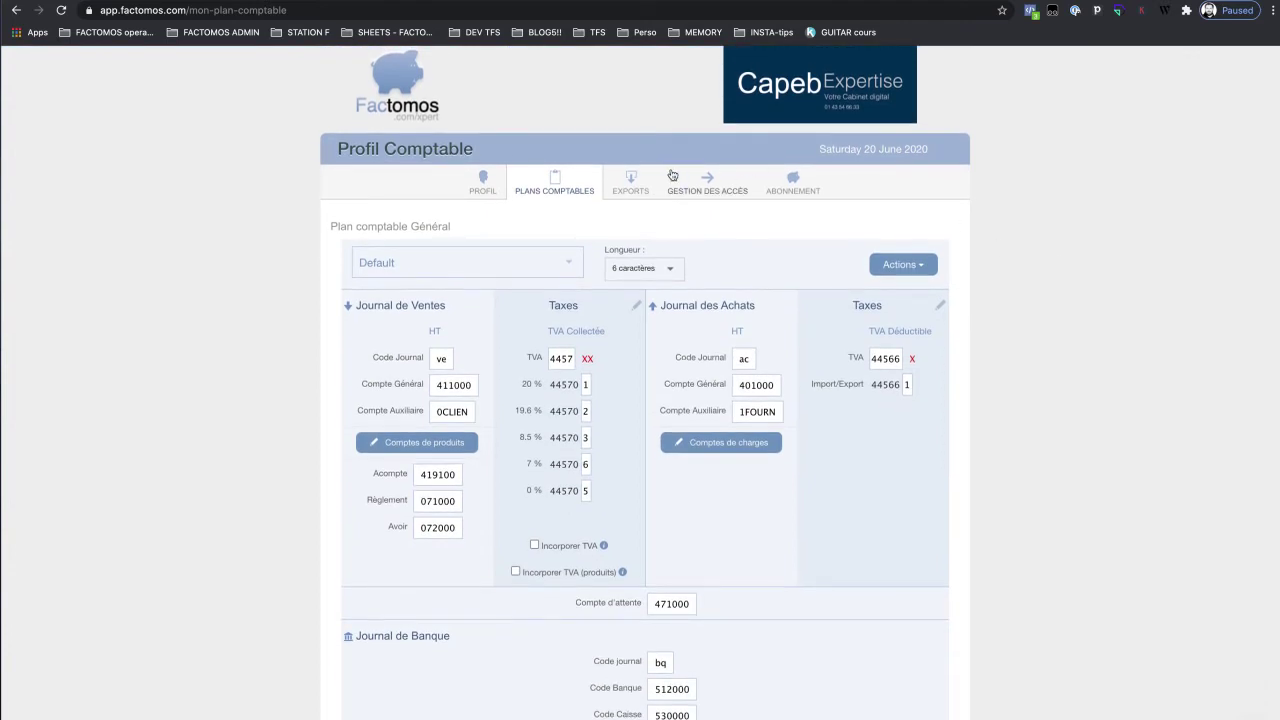
pyautogui.click(569, 264)
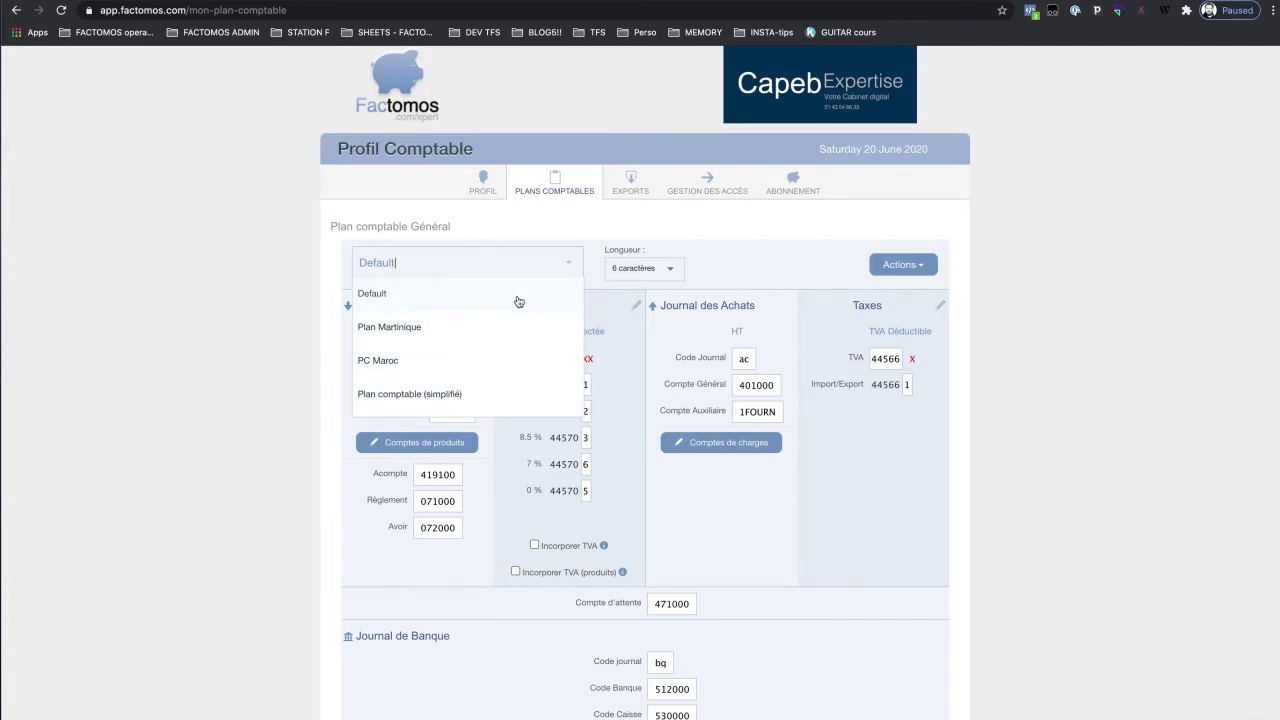
pyautogui.click(776, 259)
pyautogui.click(678, 272)
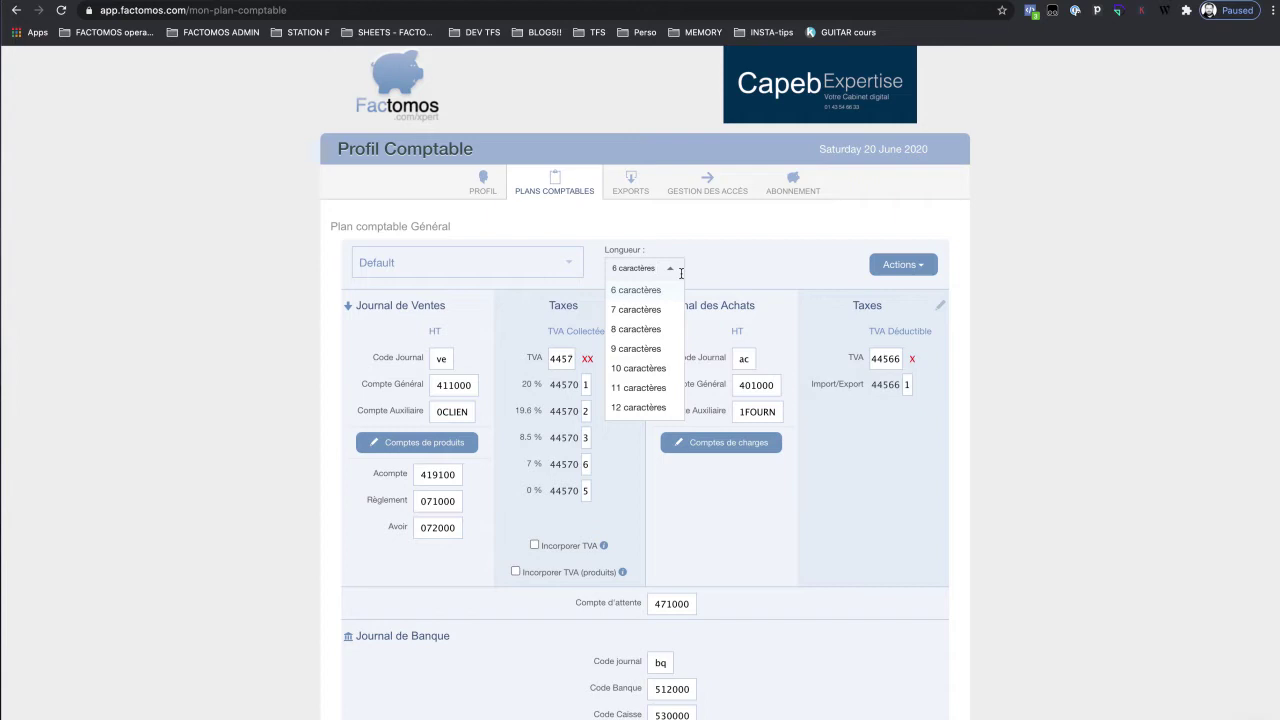
pyautogui.click(709, 265)
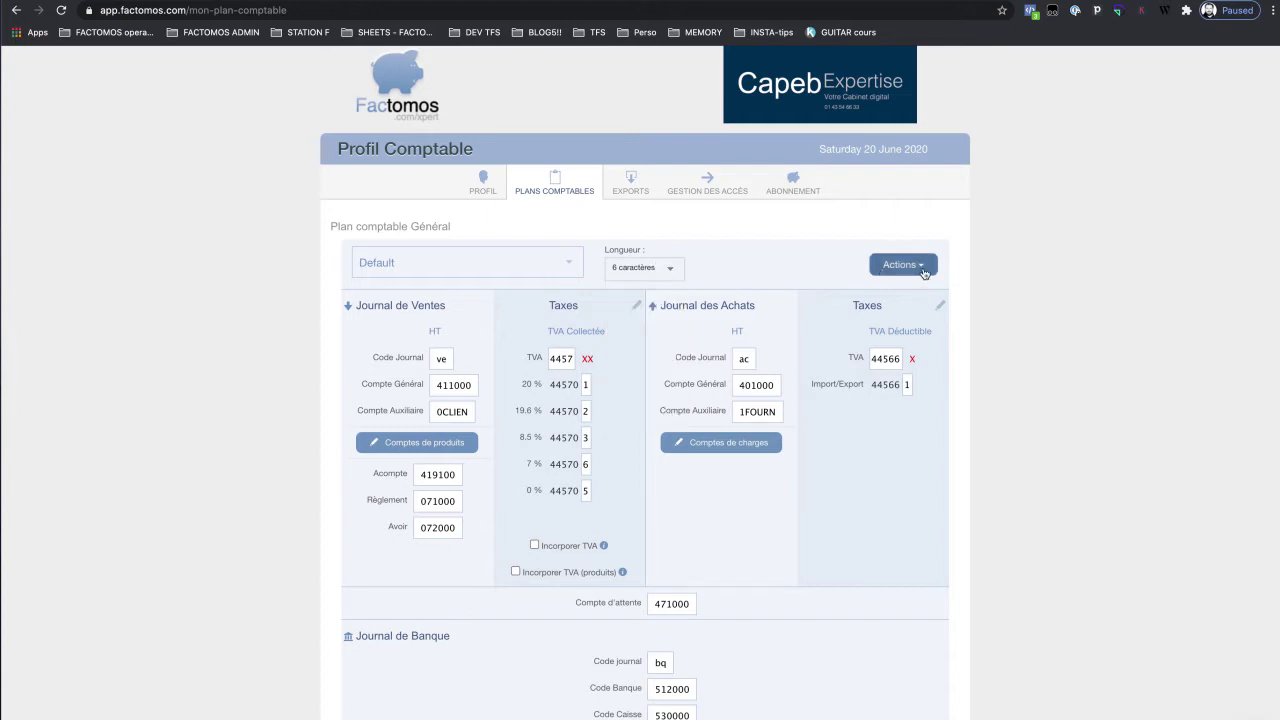
# Examine the actions available for the Default chart of accounts and open its apply option.
pyautogui.click(922, 272)
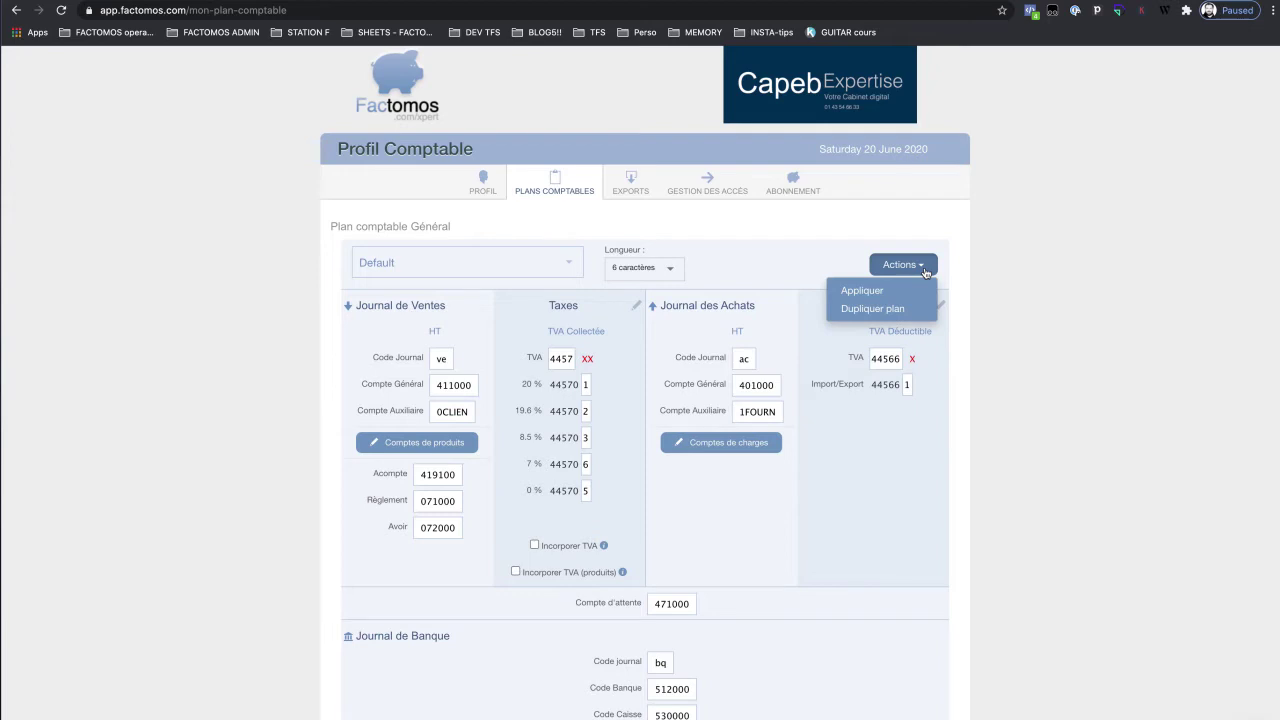
pyautogui.scroll(1, 885, 292)
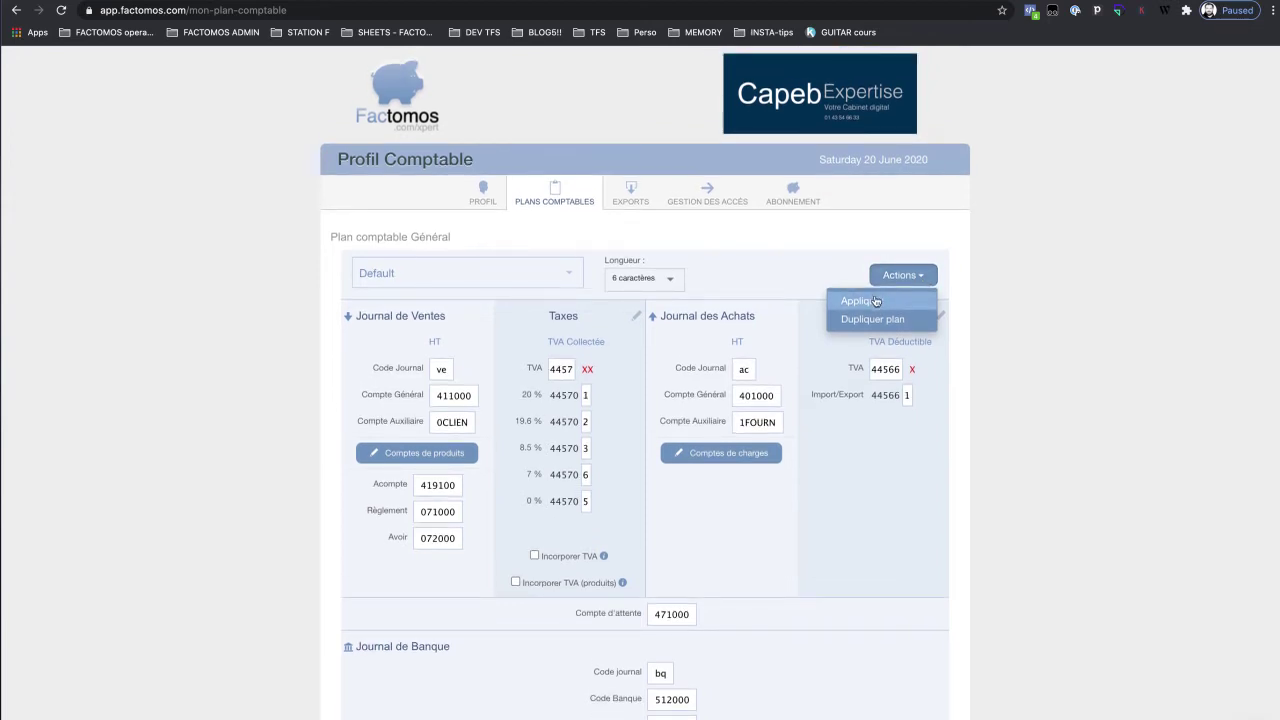
pyautogui.click(875, 301)
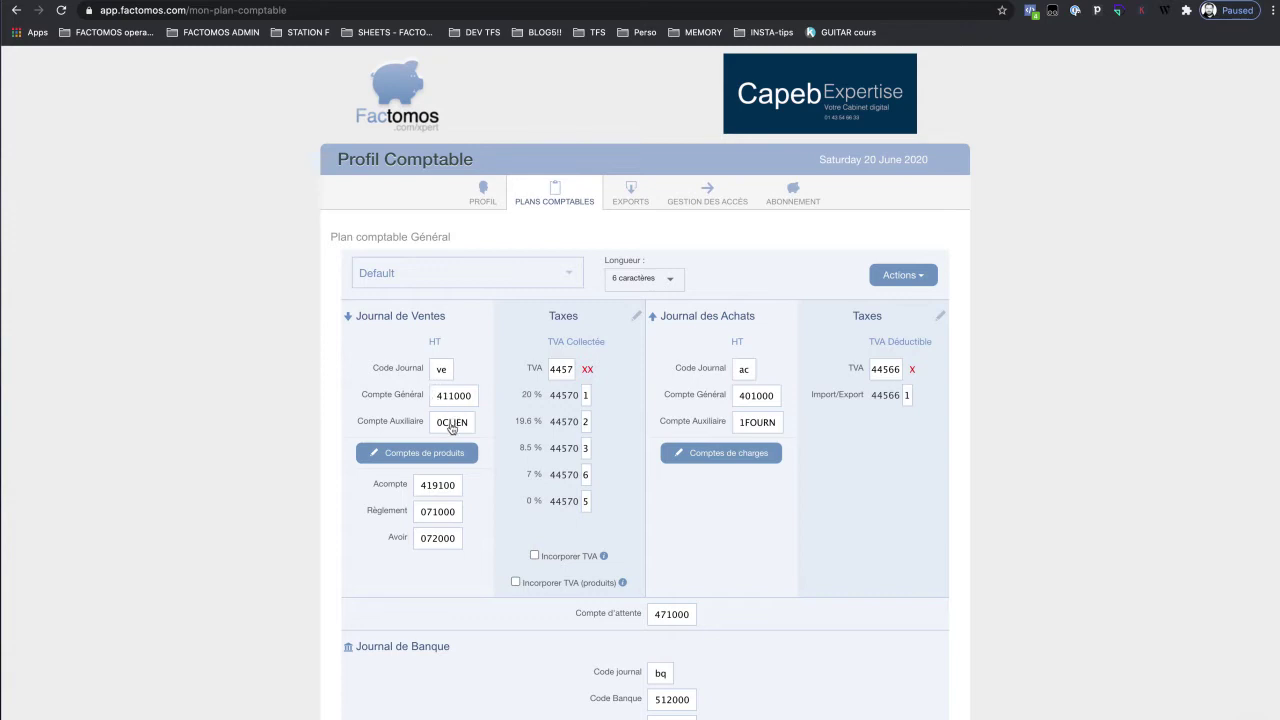
# Add a product account with code 708 and label "Produit Financier", and nest it under the Produit account 707000.
pyautogui.click(461, 456)
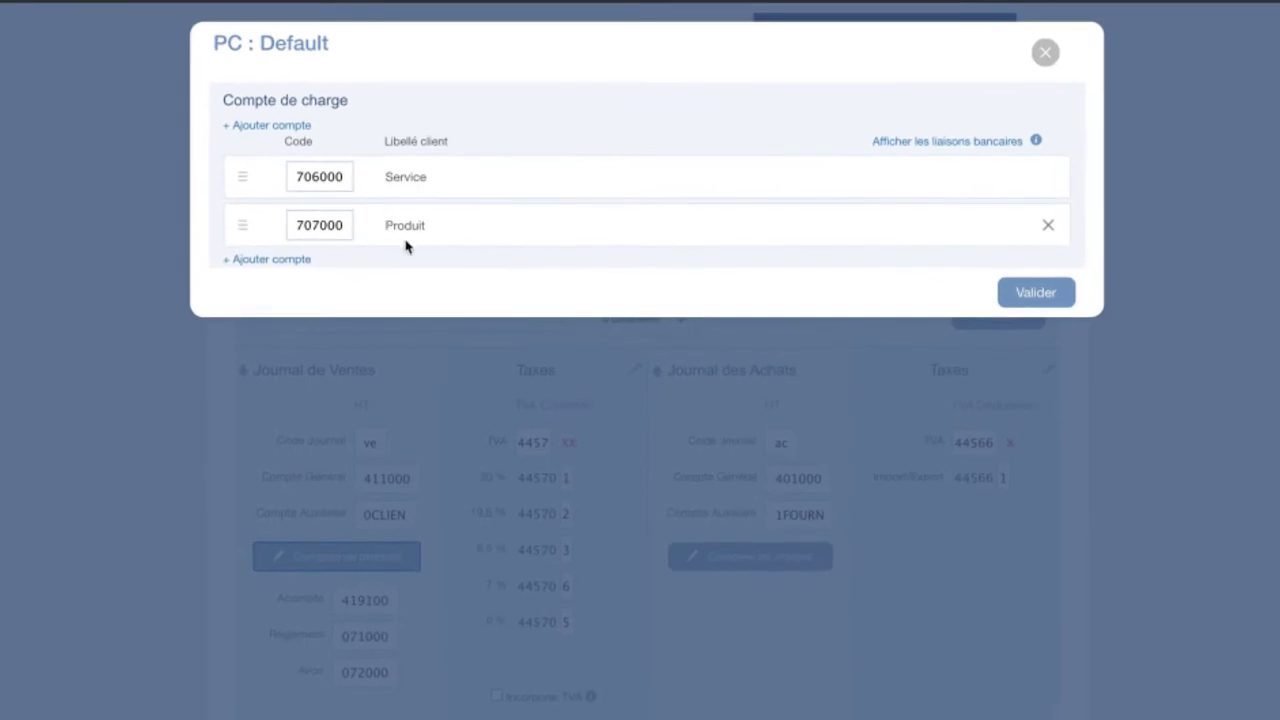
pyautogui.click(270, 260)
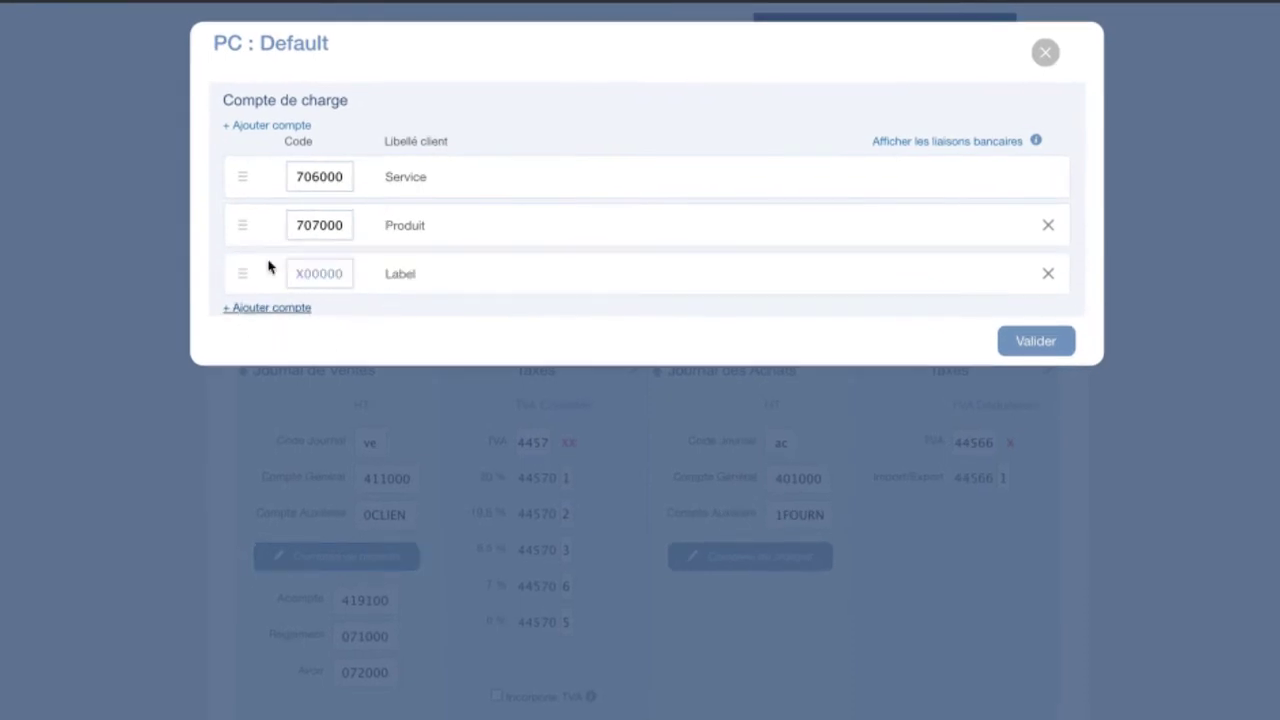
pyautogui.click(304, 283)
pyautogui.moveTo(441, 318); pyautogui.dragTo(366, 317)
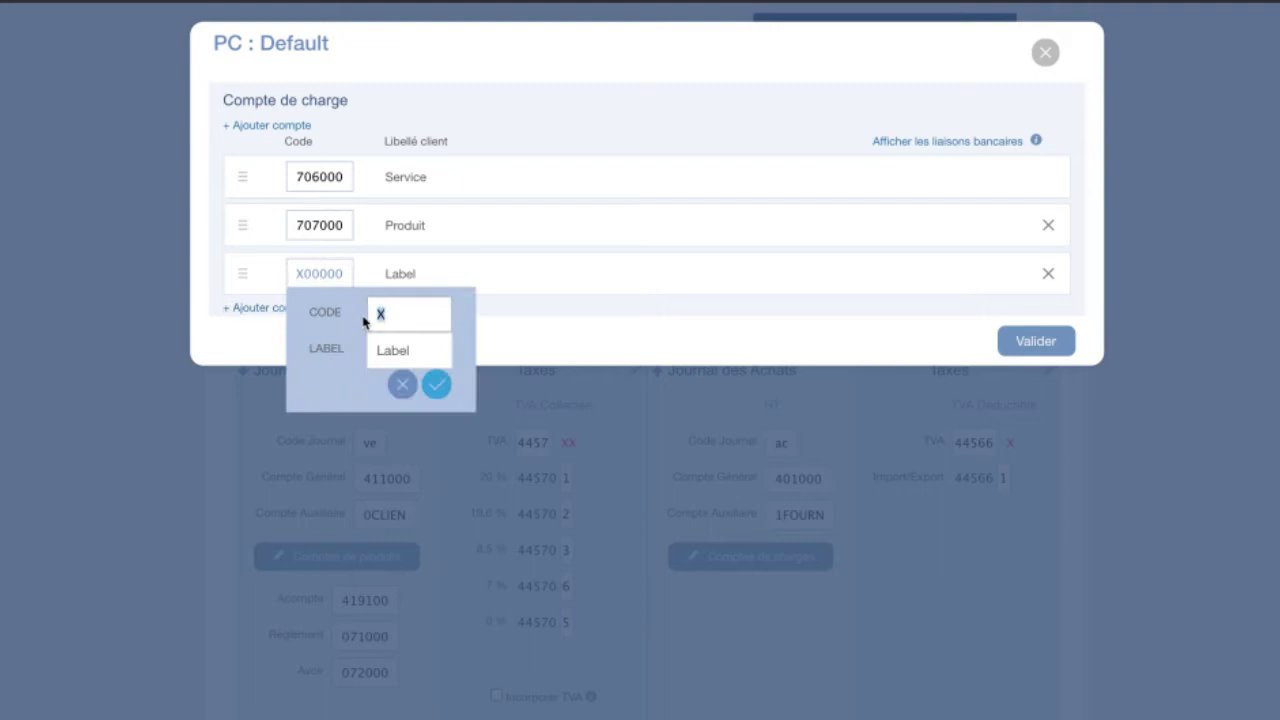
pyautogui.write('708')
pyautogui.click(334, 350)
pyautogui.hotkey('ctrl', 'a')
pyautogui.write('Produit Financi')
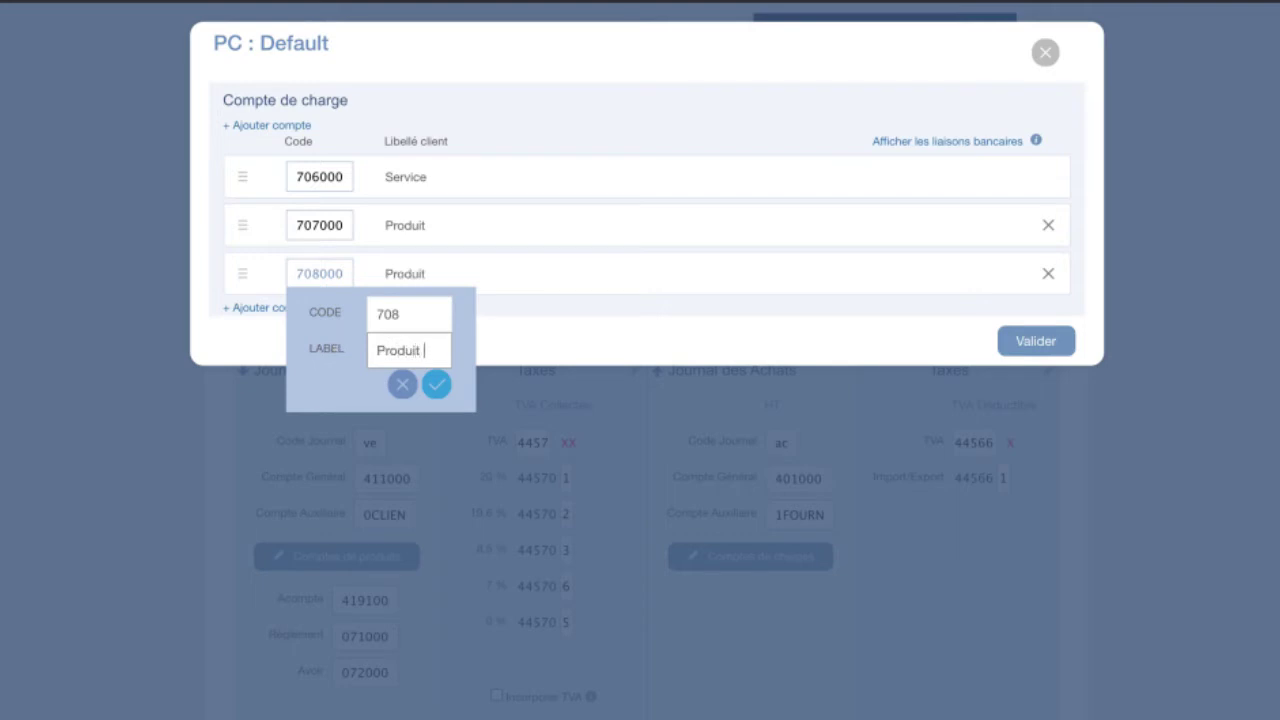
pyautogui.write('er')
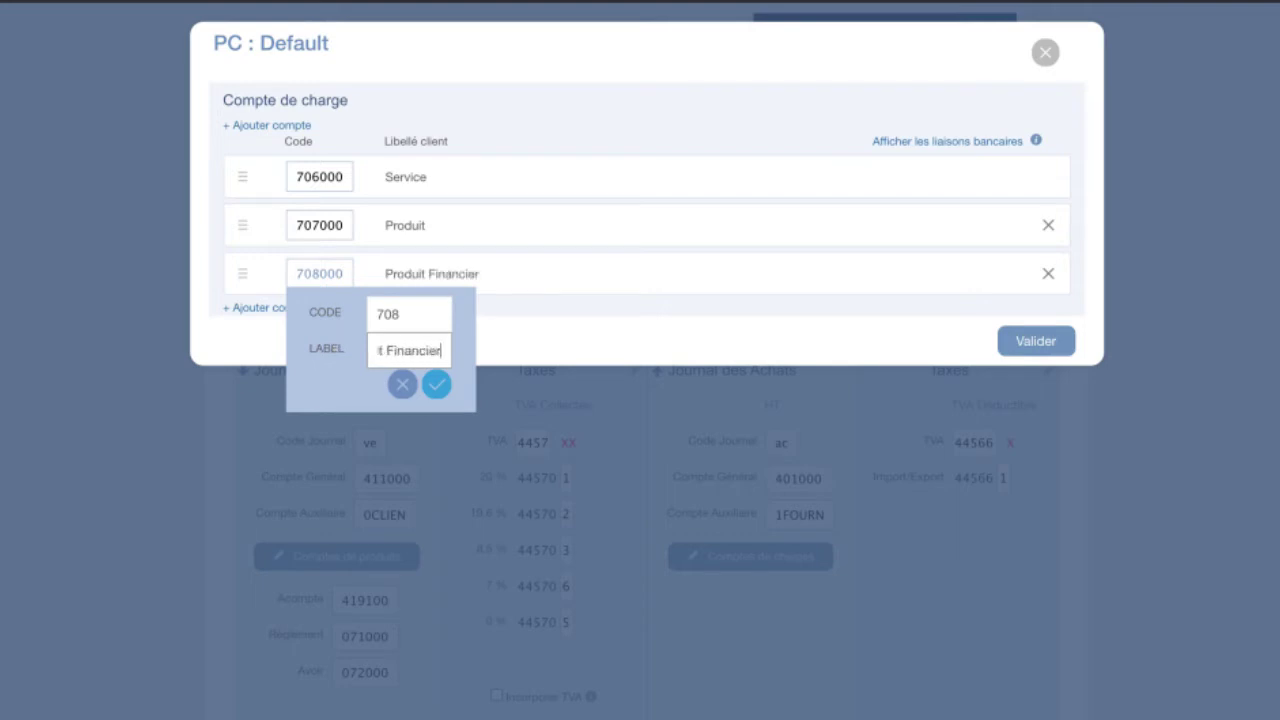
pyautogui.click(405, 384)
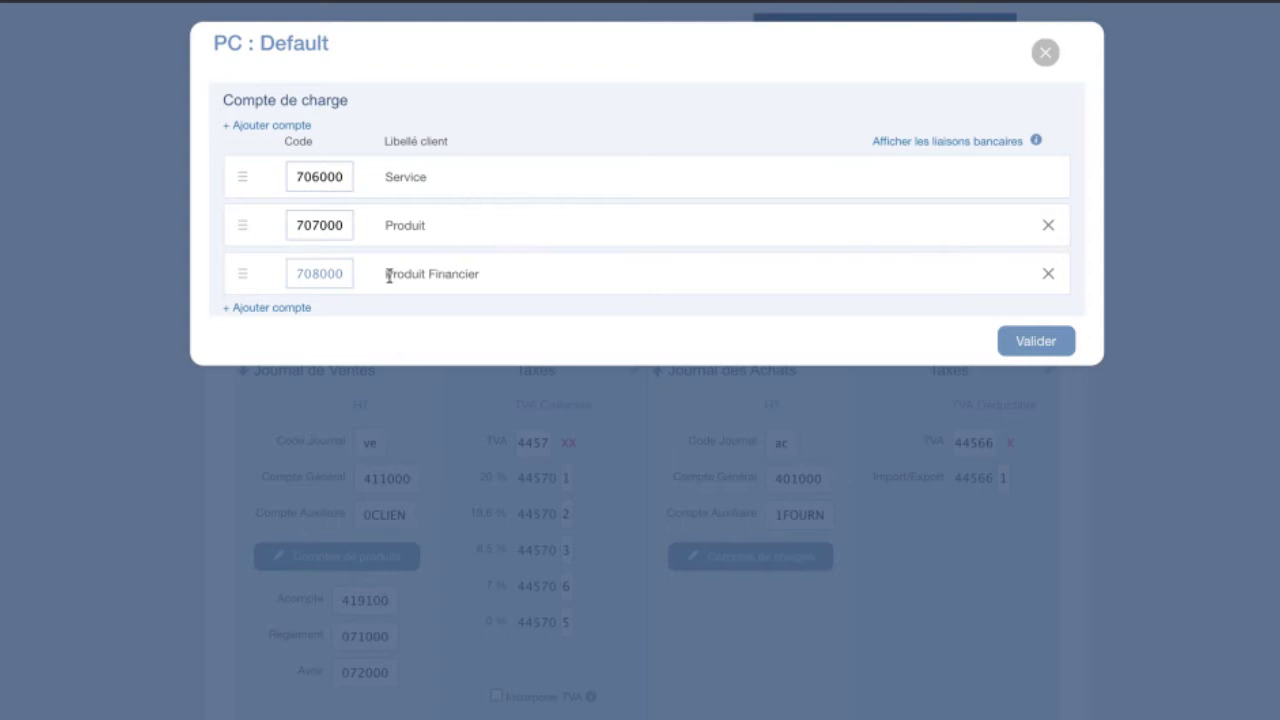
pyautogui.moveTo(243, 277); pyautogui.dragTo(289, 286)
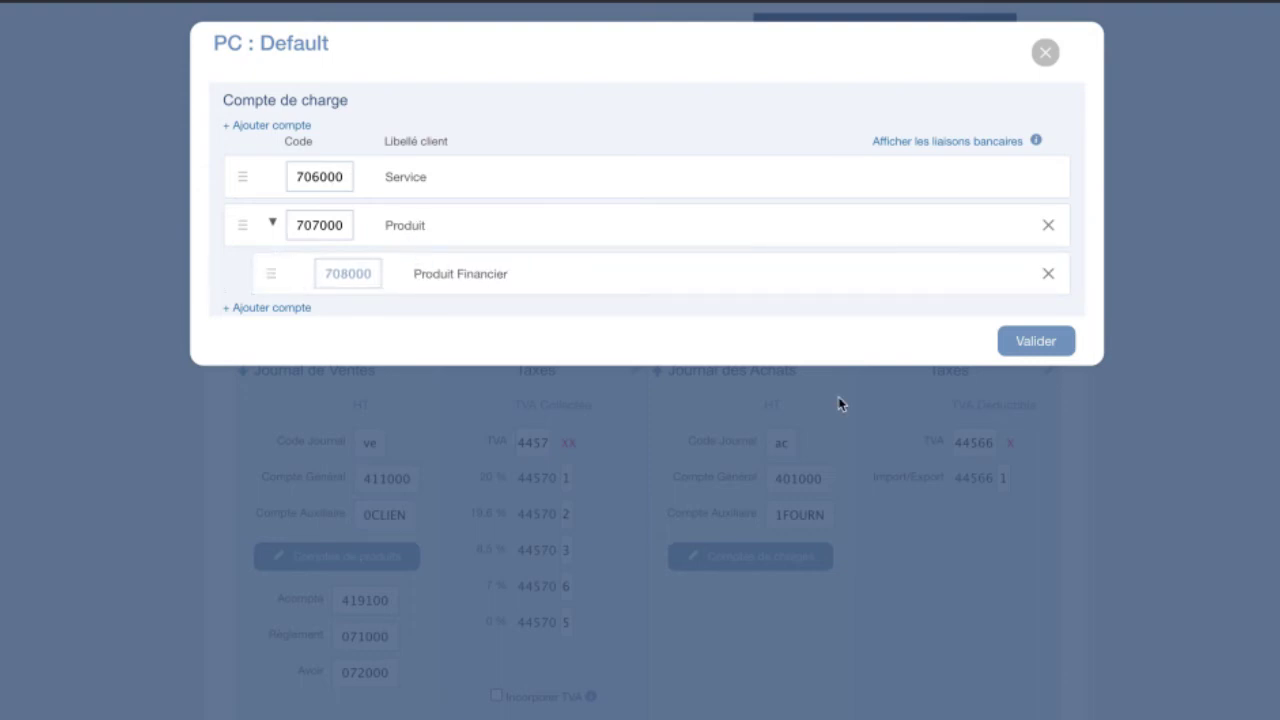
# Delete the Produit Financier sub-account and cancel applying the chart of accounts to clients.
pyautogui.click(1047, 274)
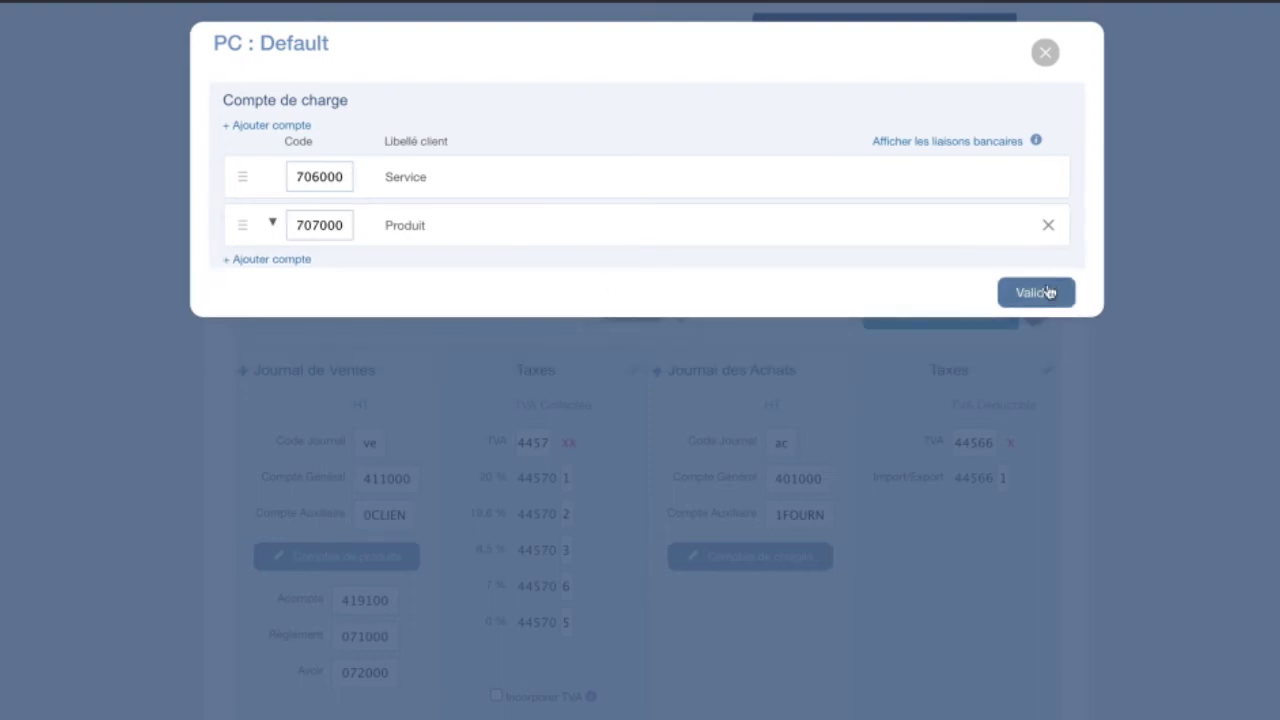
pyautogui.click(1047, 292)
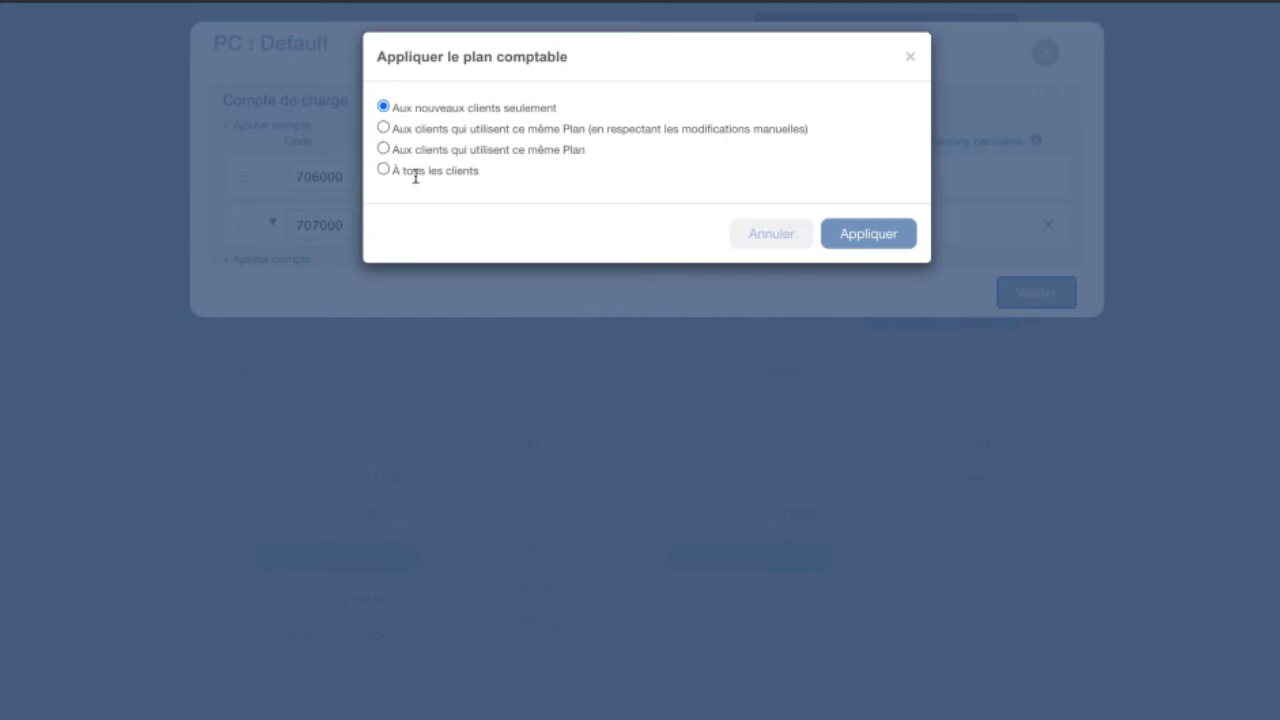
pyautogui.click(771, 233)
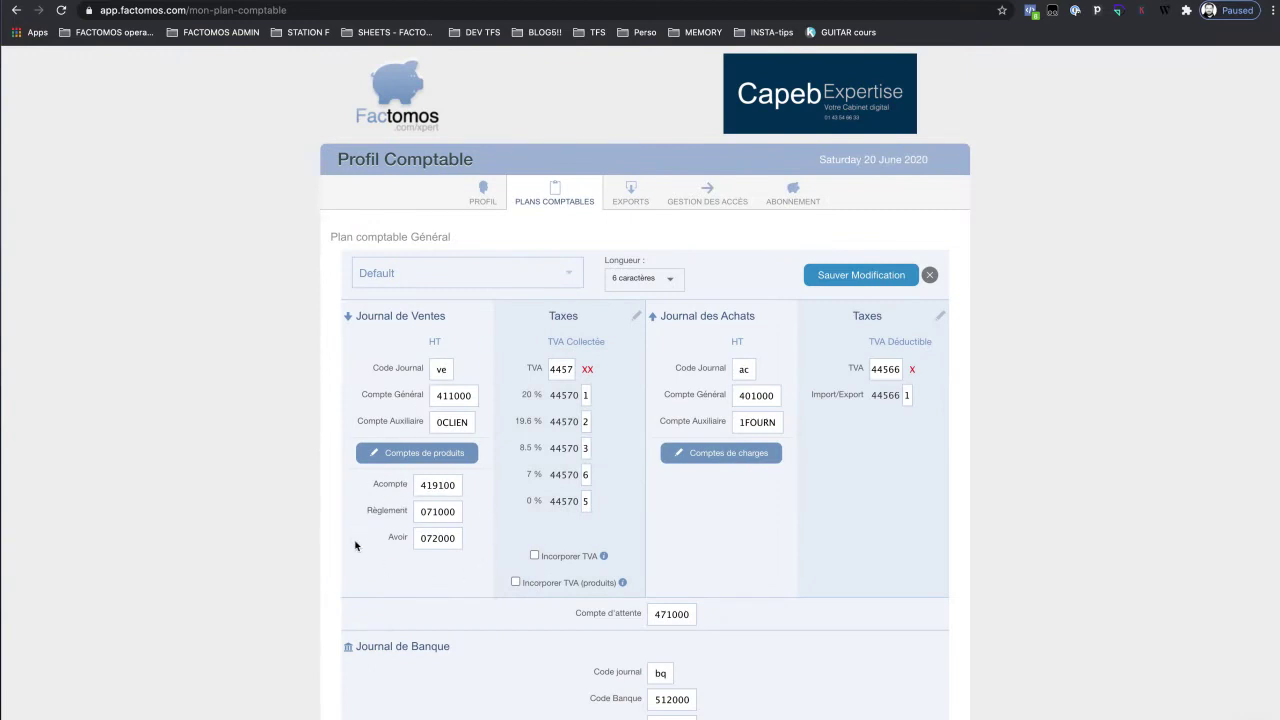
# Inspect the editable collected VAT rates of the sales journal and discard the unsaved changes to the Default plan.
pyautogui.scroll(-1, 460, 497)
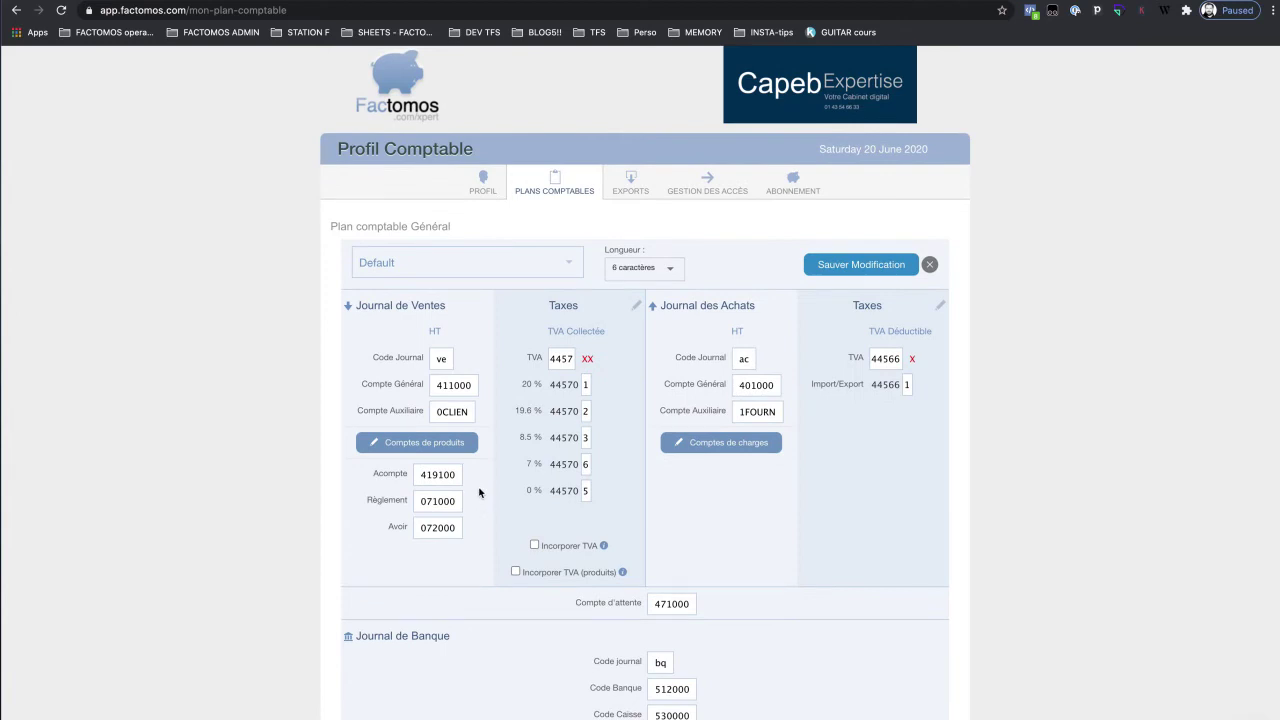
pyautogui.click(635, 306)
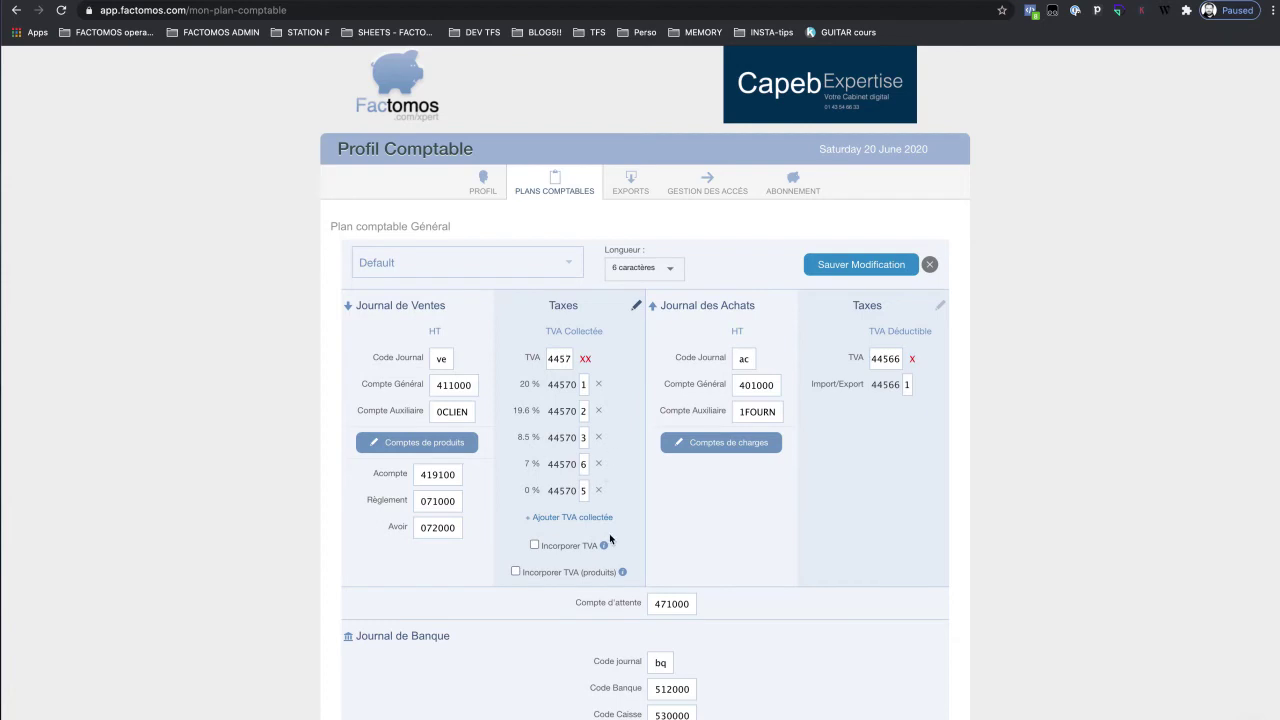
pyautogui.click(636, 307)
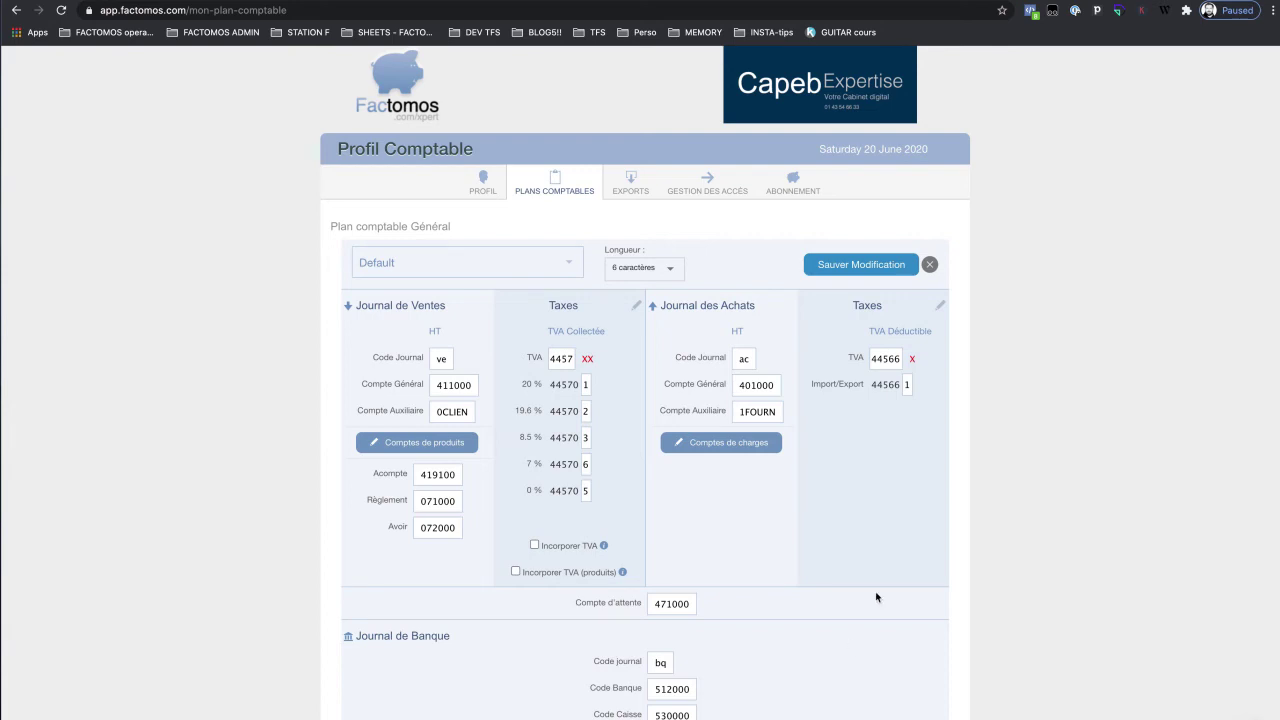
pyautogui.click(930, 265)
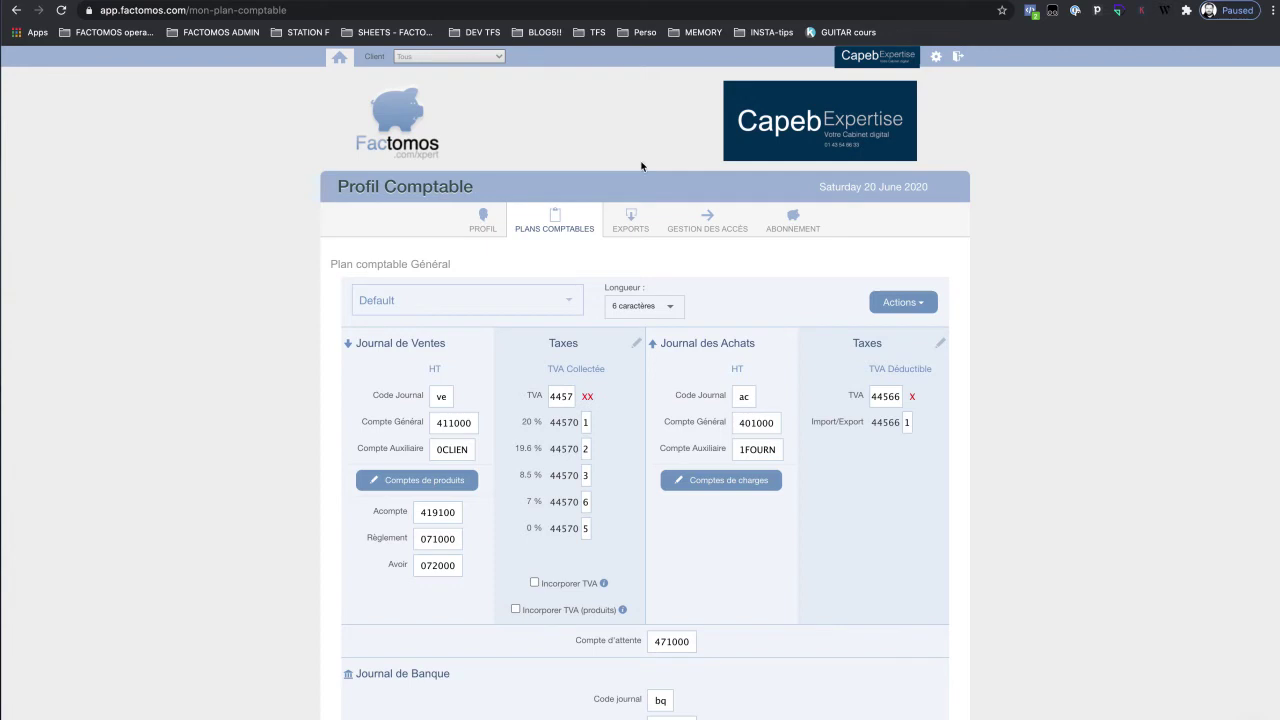
# Go to the client dashboard and open the chart of accounts in the SPT EVENTS client file.
pyautogui.click(401, 118)
pyautogui.scroll(-1, 343, 294)
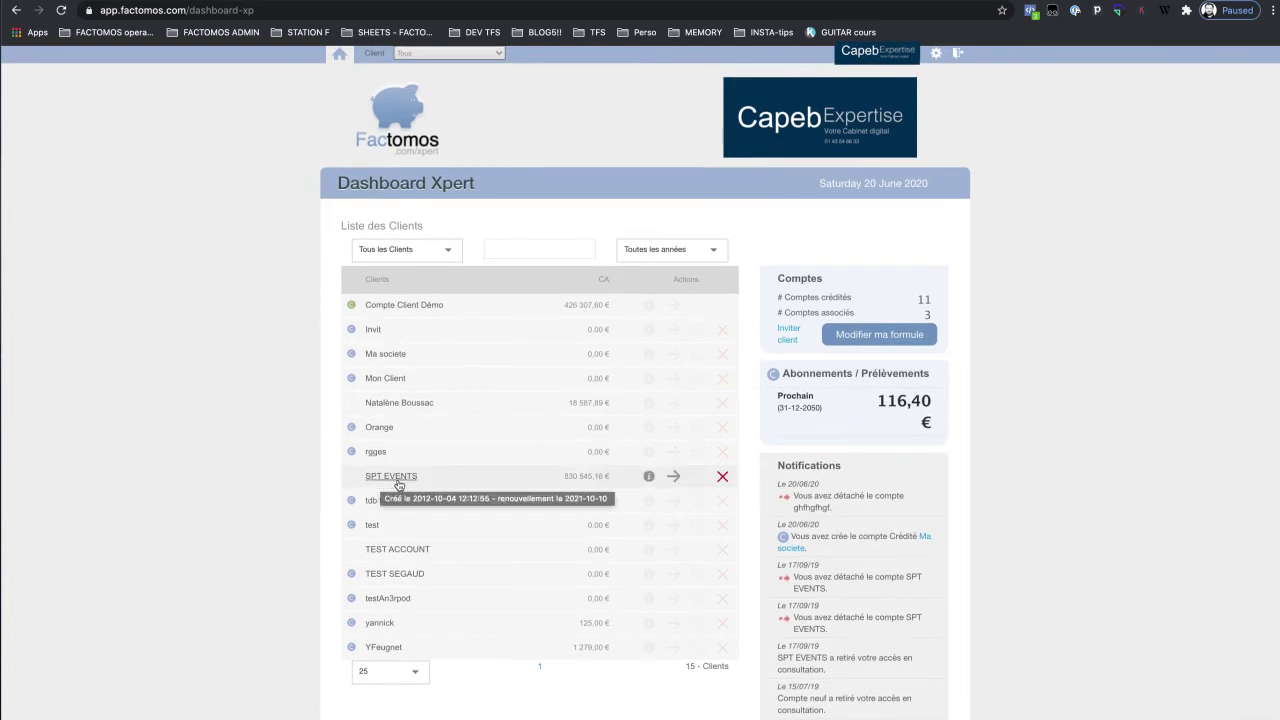
pyautogui.click(649, 477)
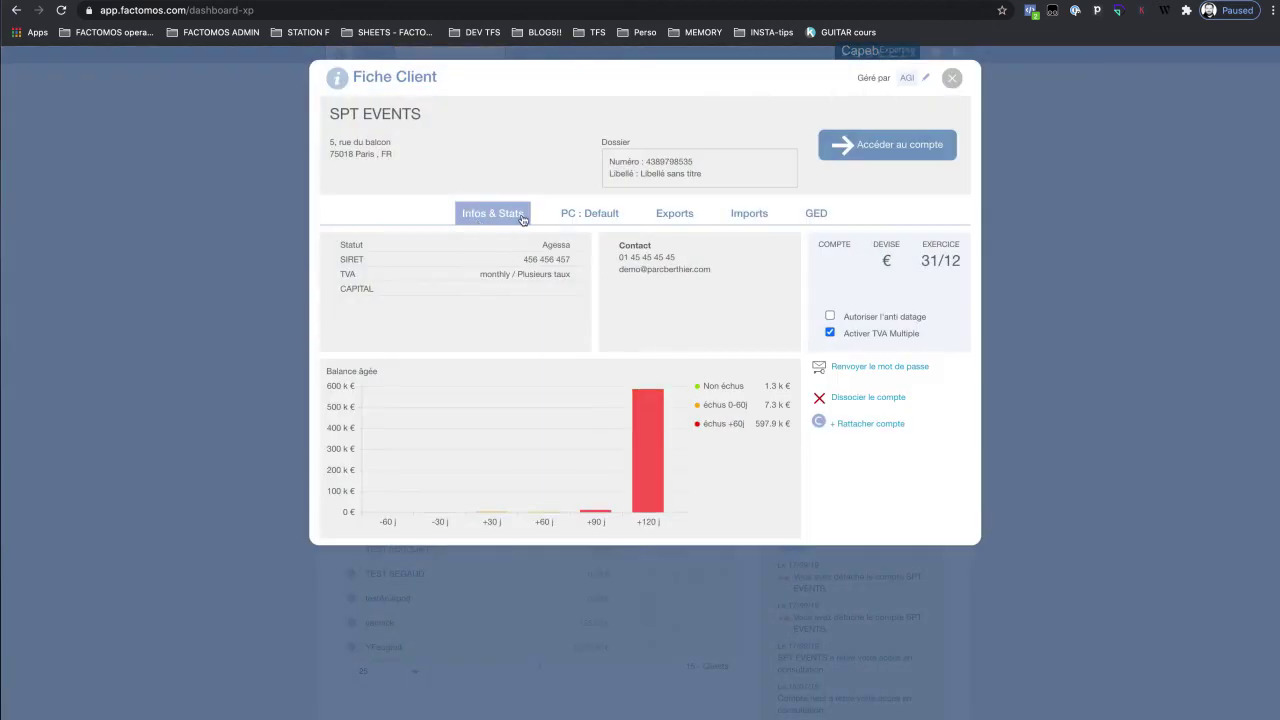
pyautogui.click(564, 216)
pyautogui.click(592, 218)
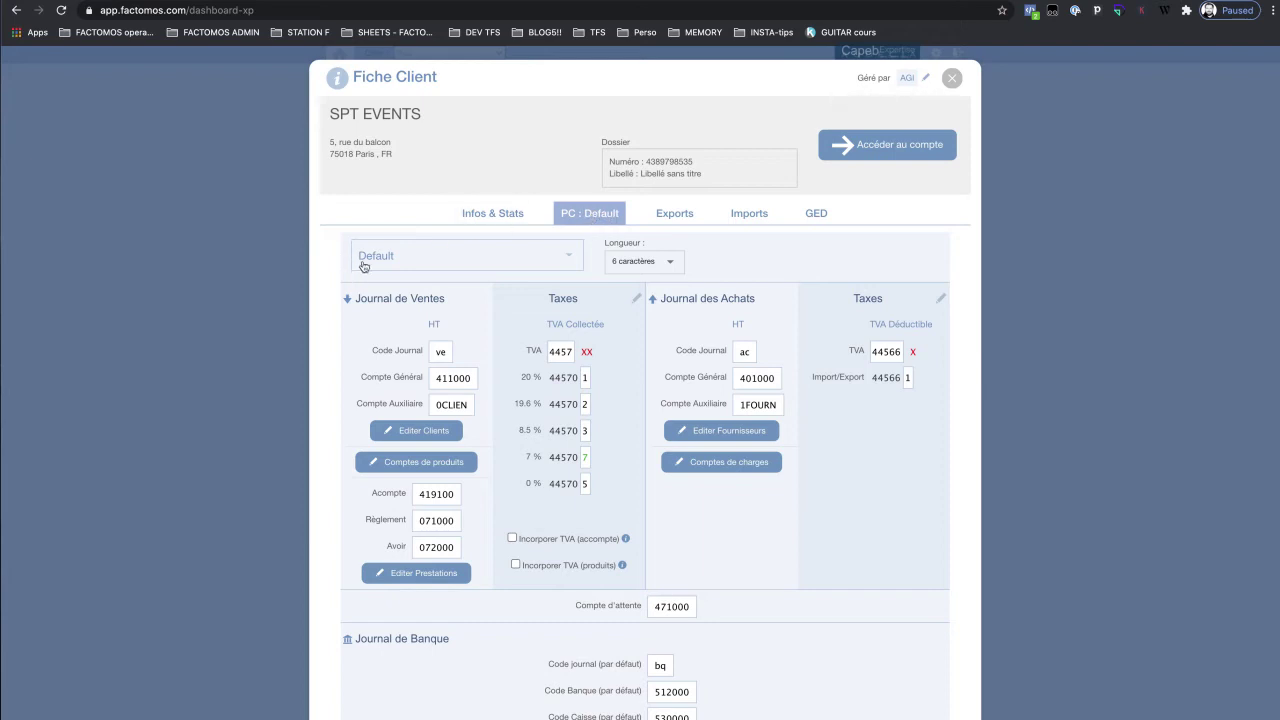
# Examine the plans that can be applied to SPT EVENTS and the account code lengths offered.
pyautogui.click(570, 257)
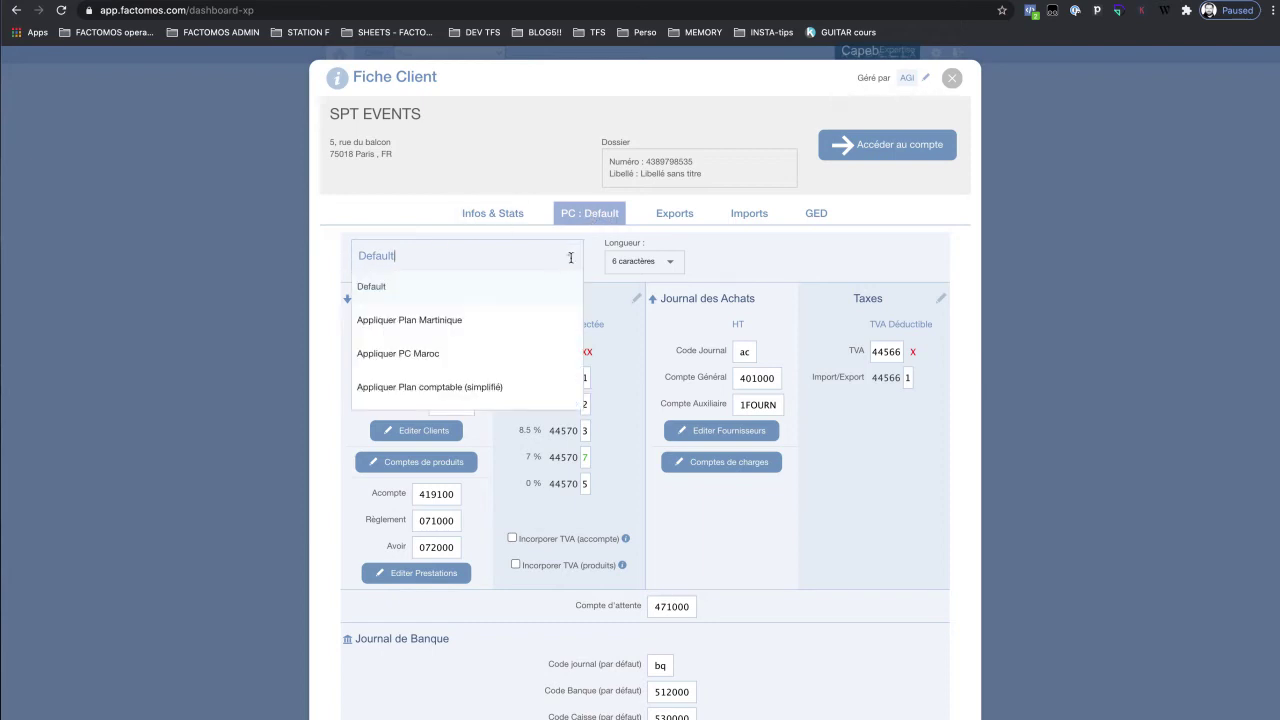
pyautogui.click(378, 220)
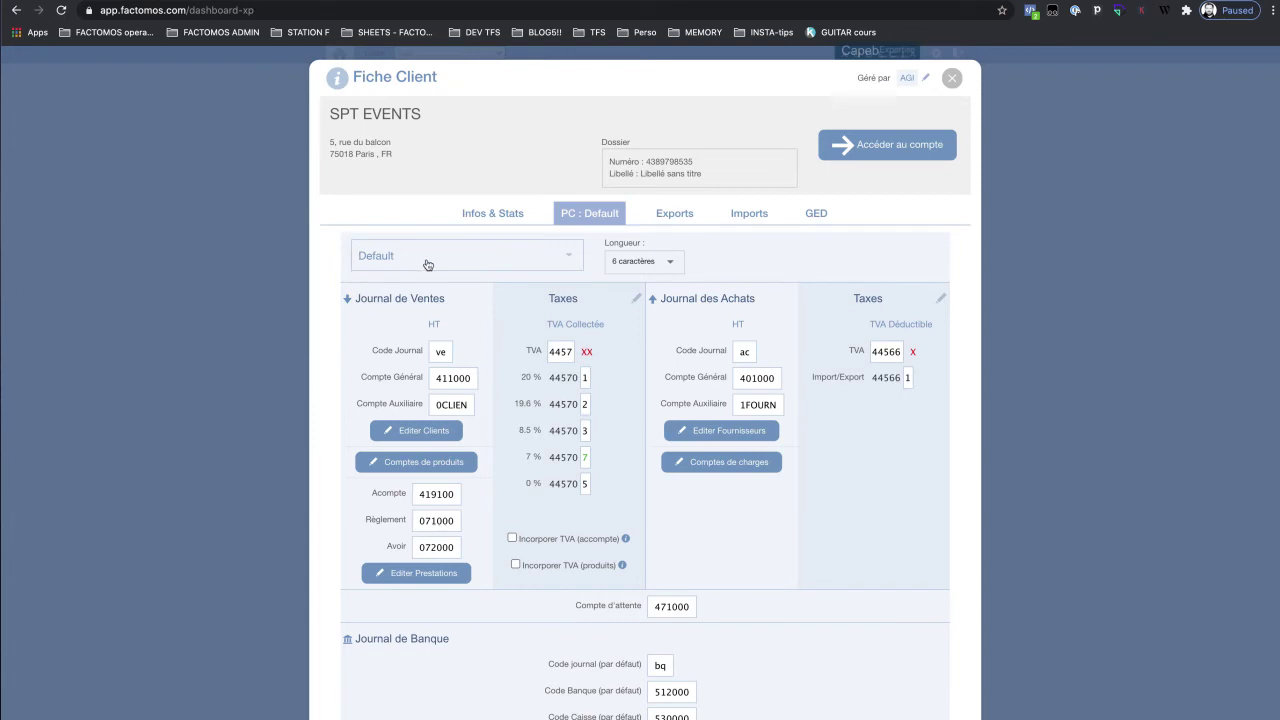
pyautogui.click(675, 262)
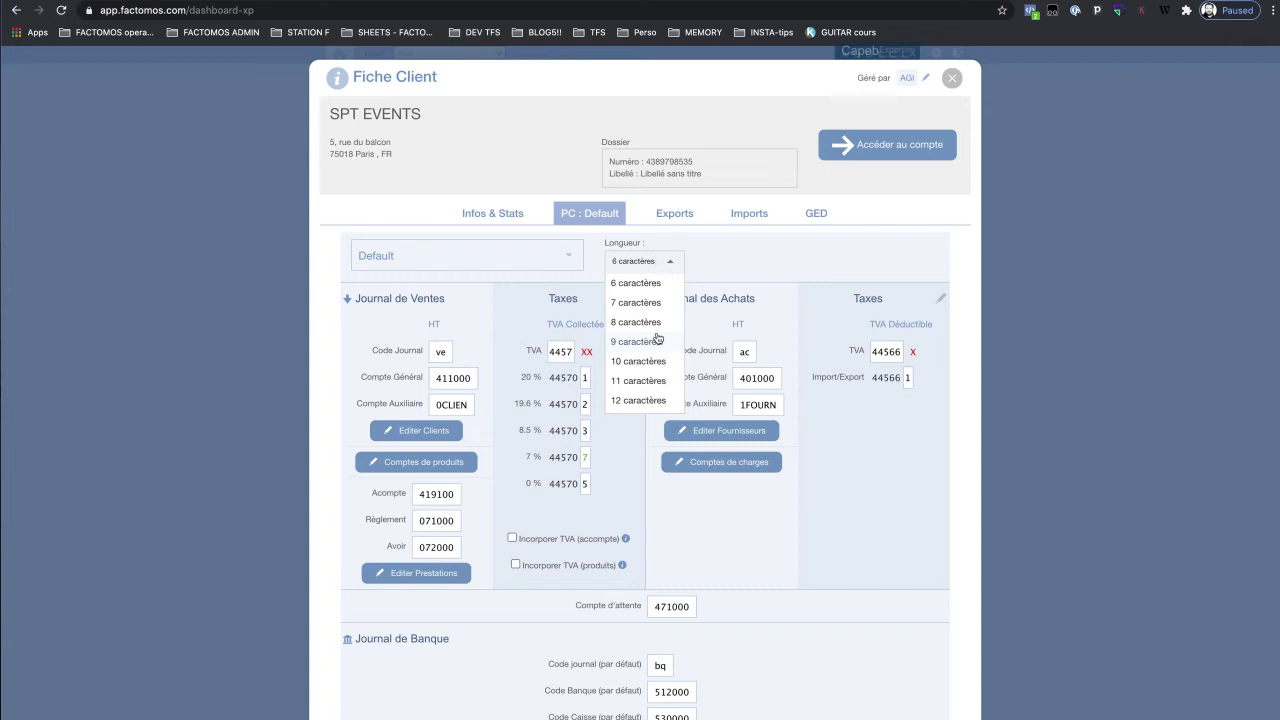
pyautogui.click(735, 260)
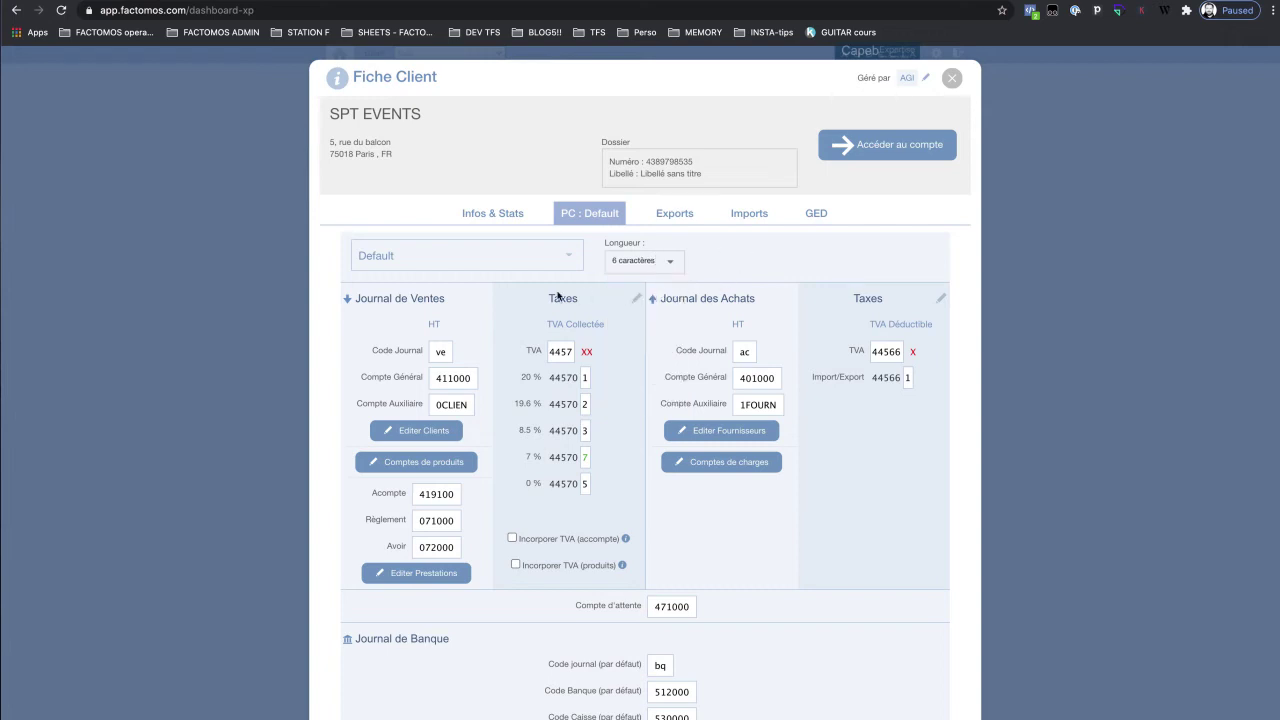
# Inspect the code prefix of the sales journal's auxiliary account in the client's chart and cancel the edit.
pyautogui.scroll(-1, 558, 298)
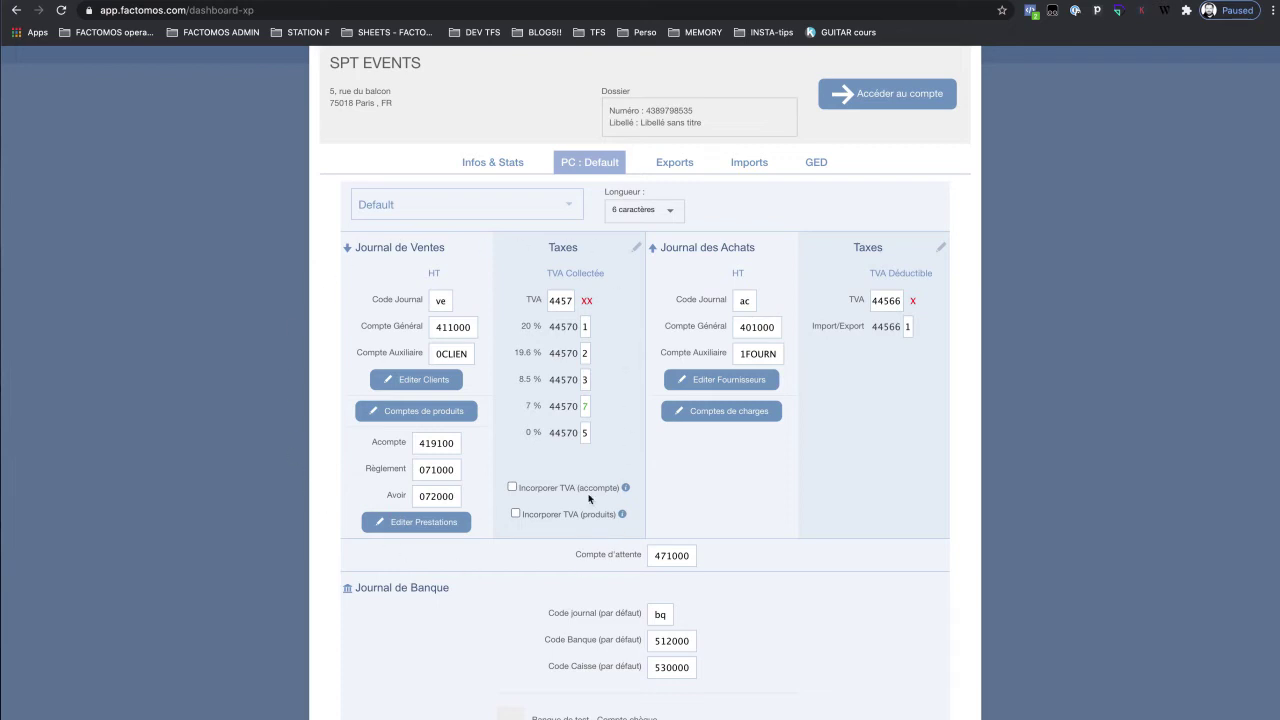
pyautogui.scroll(-1, 965, 481)
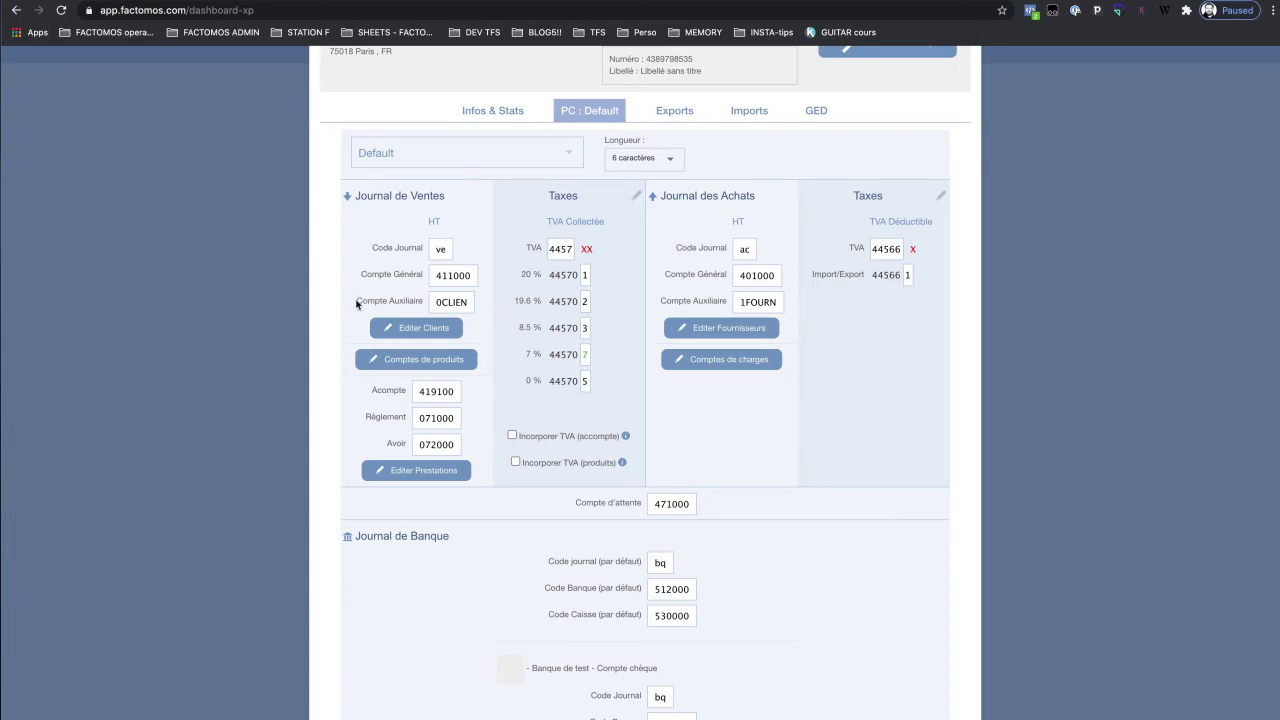
pyautogui.click(438, 313)
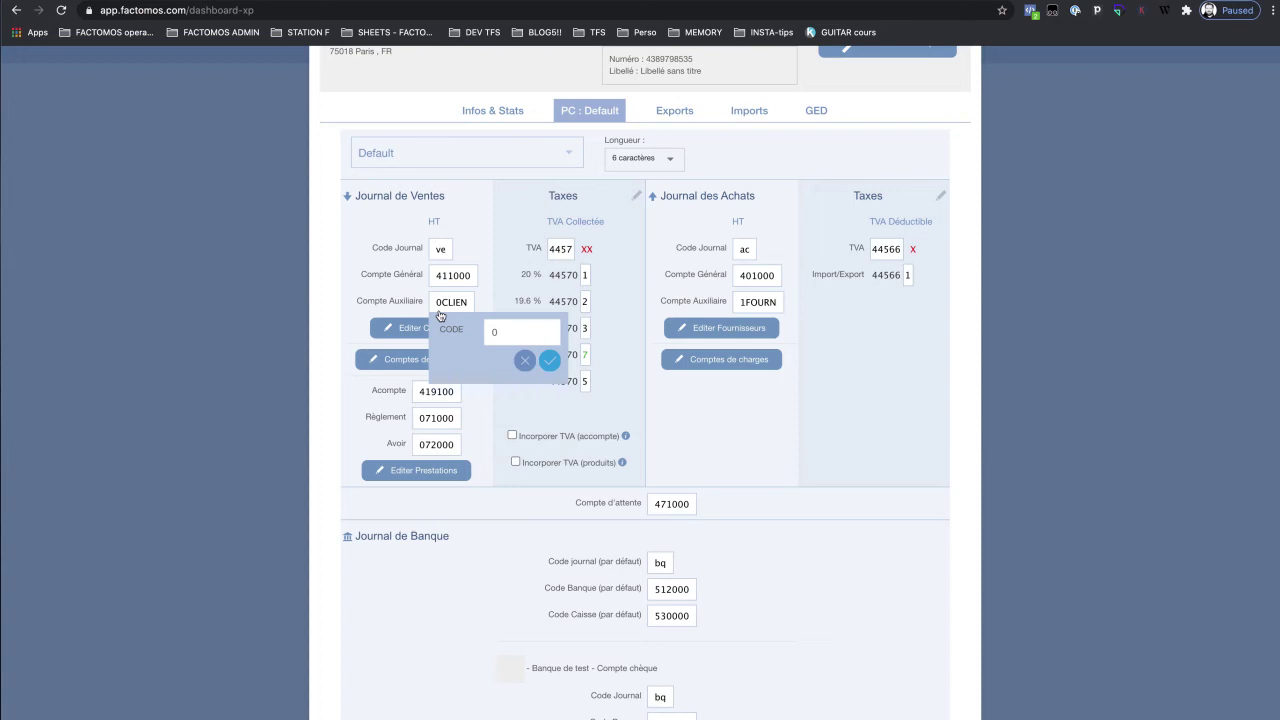
pyautogui.click(526, 360)
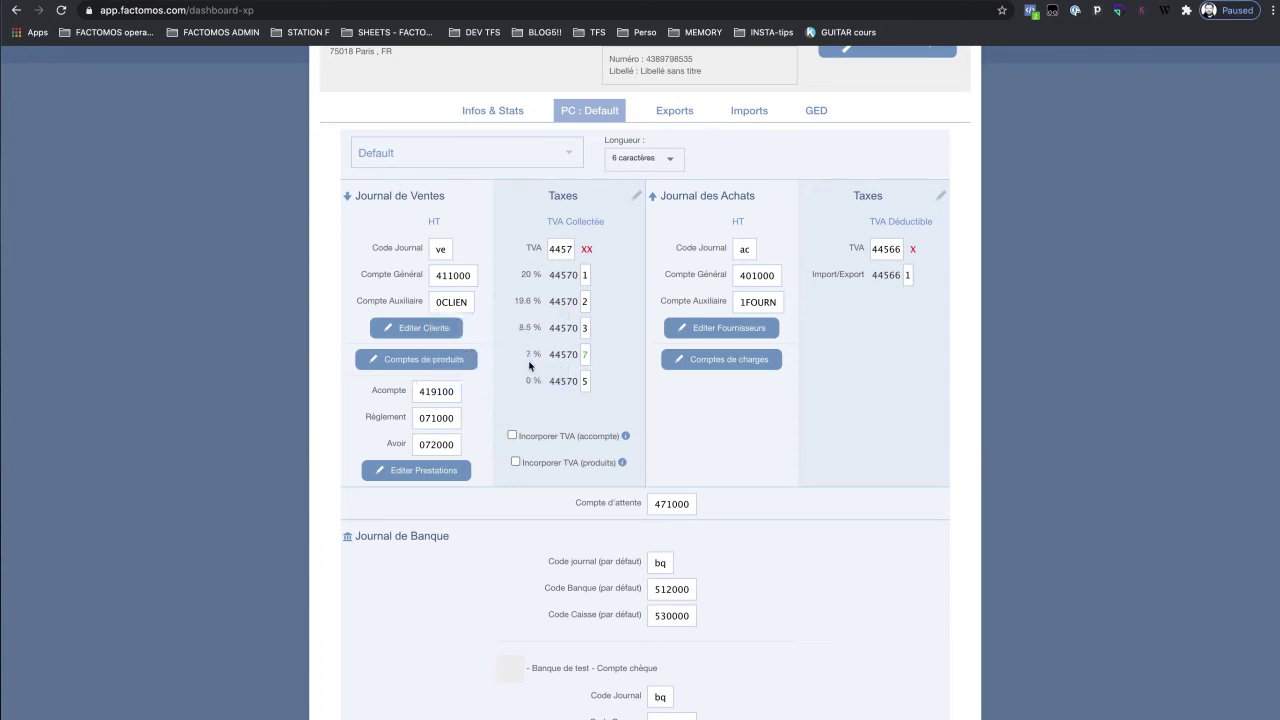
# Open the client's customer list and examine the auxiliary account code of each customer.
pyautogui.click(419, 331)
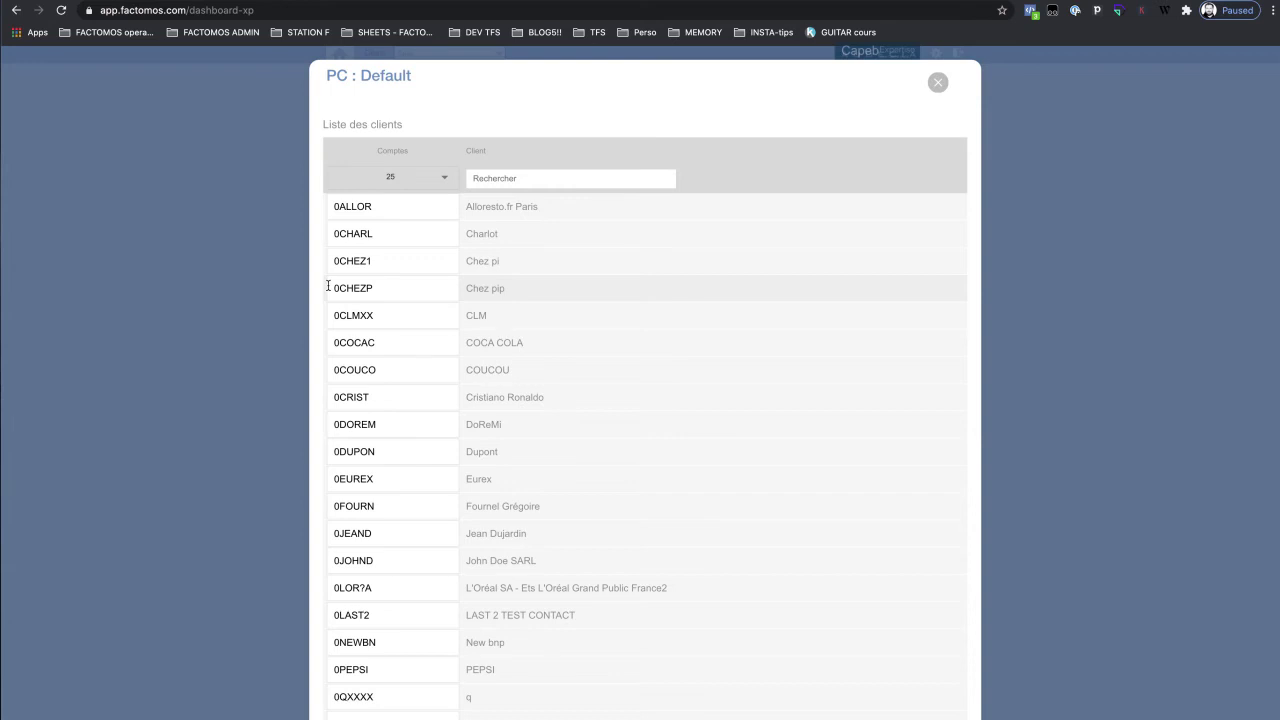
pyautogui.scroll(-2, 328, 286)
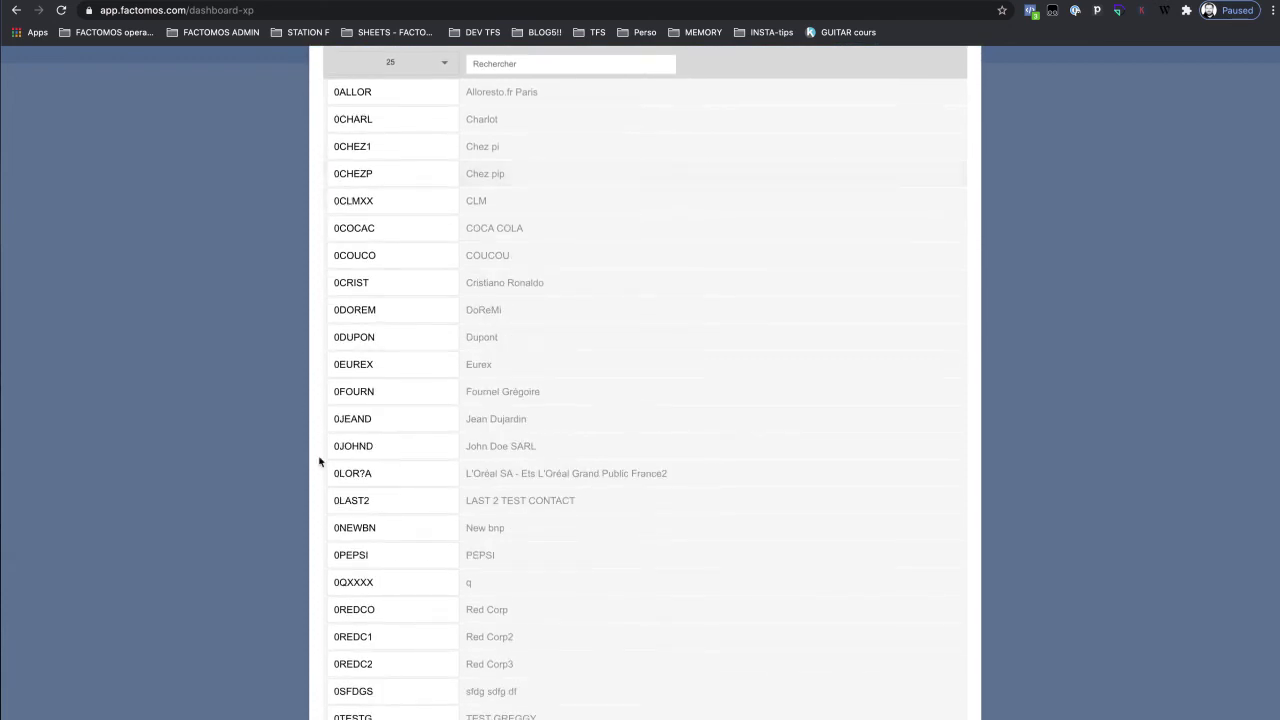
# Correct the L'Oréal customer's auxiliary account code to 0LORA, save it and close the customer list.
pyautogui.moveTo(484, 474); pyautogui.dragTo(490, 474)
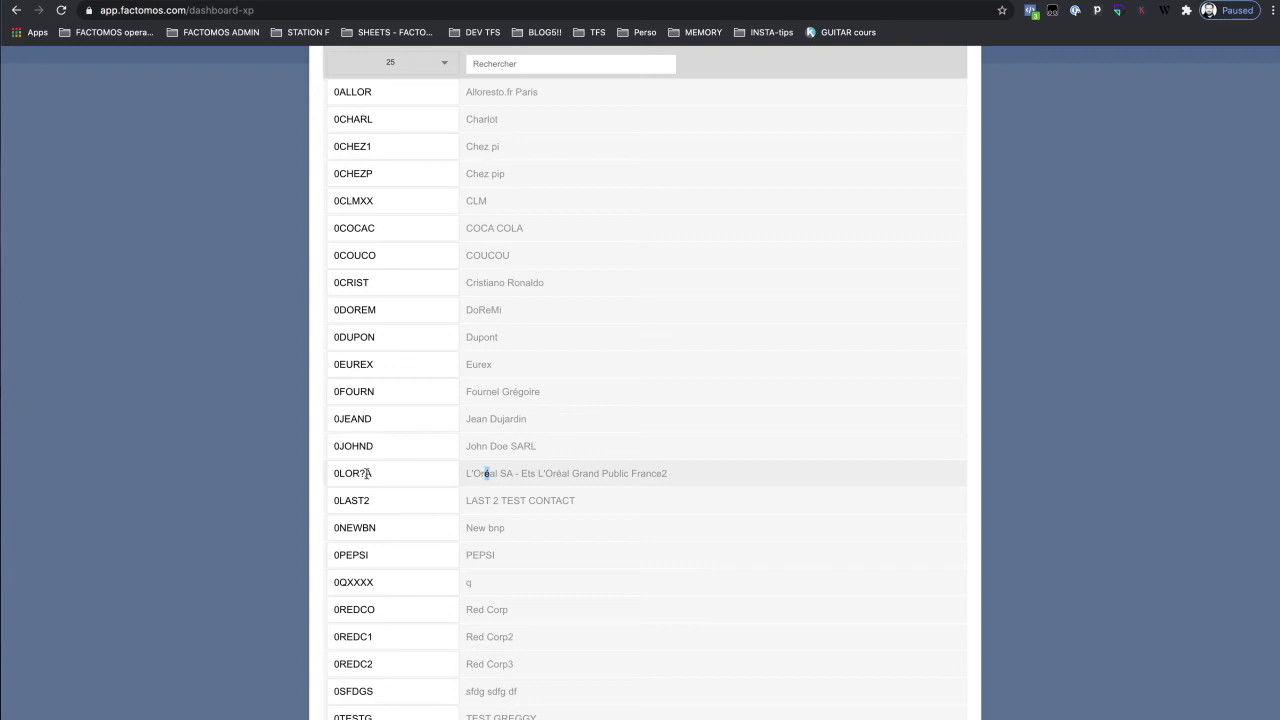
pyautogui.moveTo(360, 474); pyautogui.dragTo(366, 476)
pyautogui.press('BackSpace')
pyautogui.scroll(2, 373, 479)
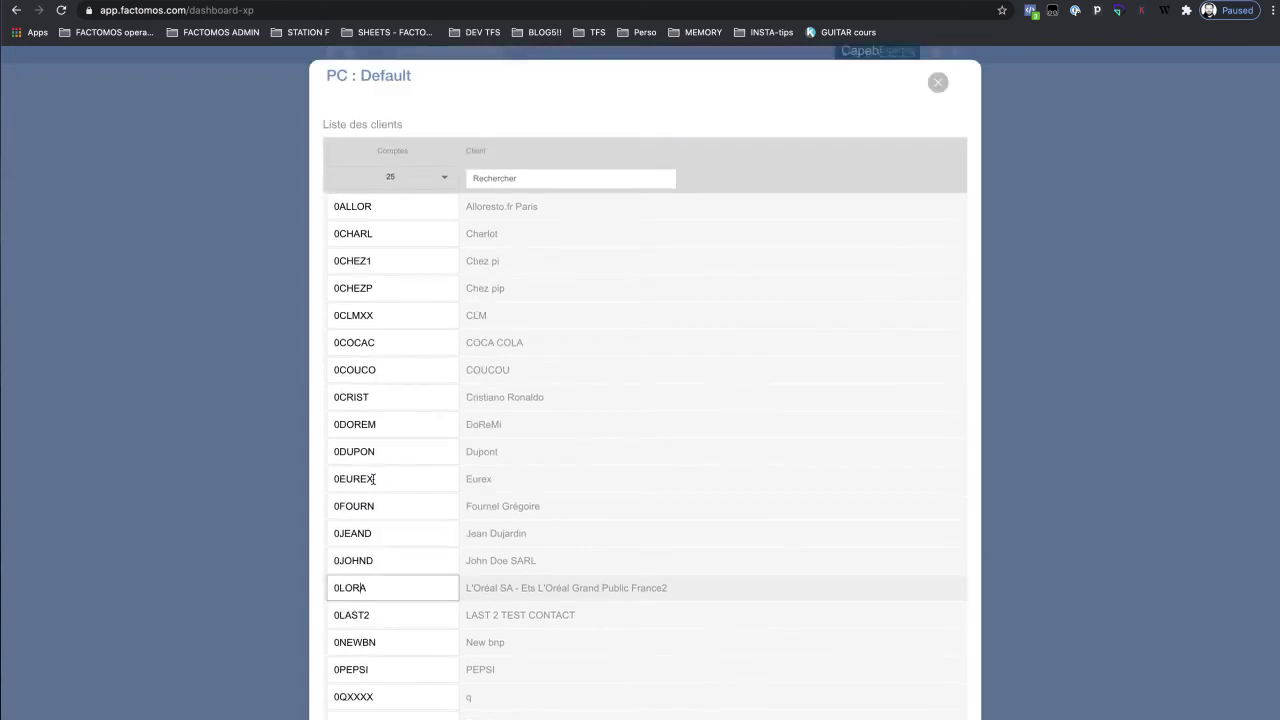
pyautogui.scroll(-3, 811, 440)
pyautogui.press('Return')
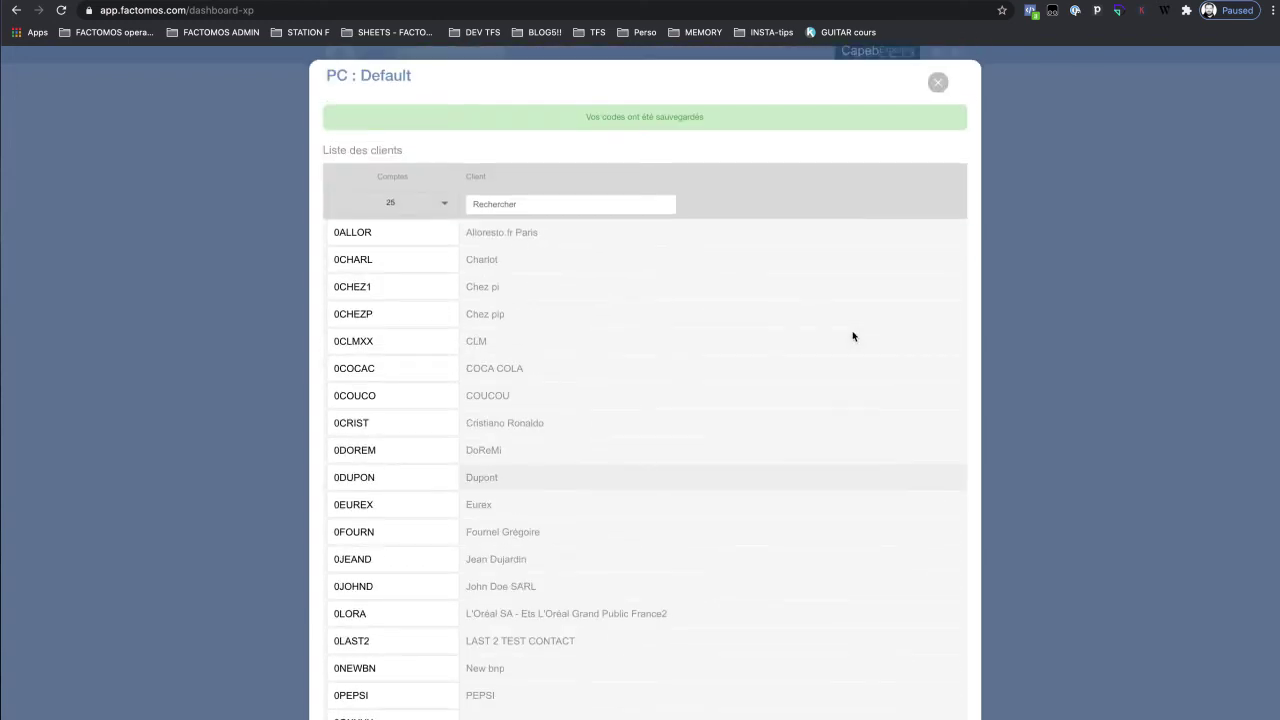
pyautogui.click(938, 82)
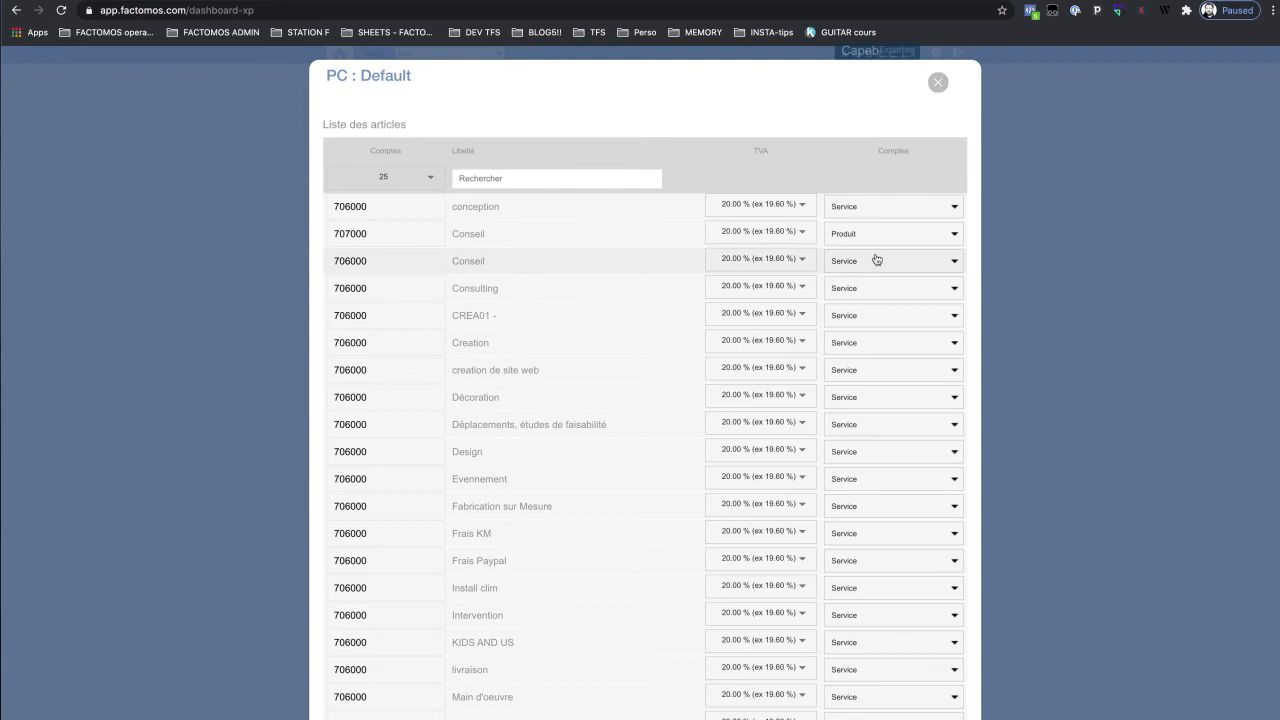
# Inspect the account type choice for the "conception" article in the article list and close the list.
pyautogui.click(871, 206)
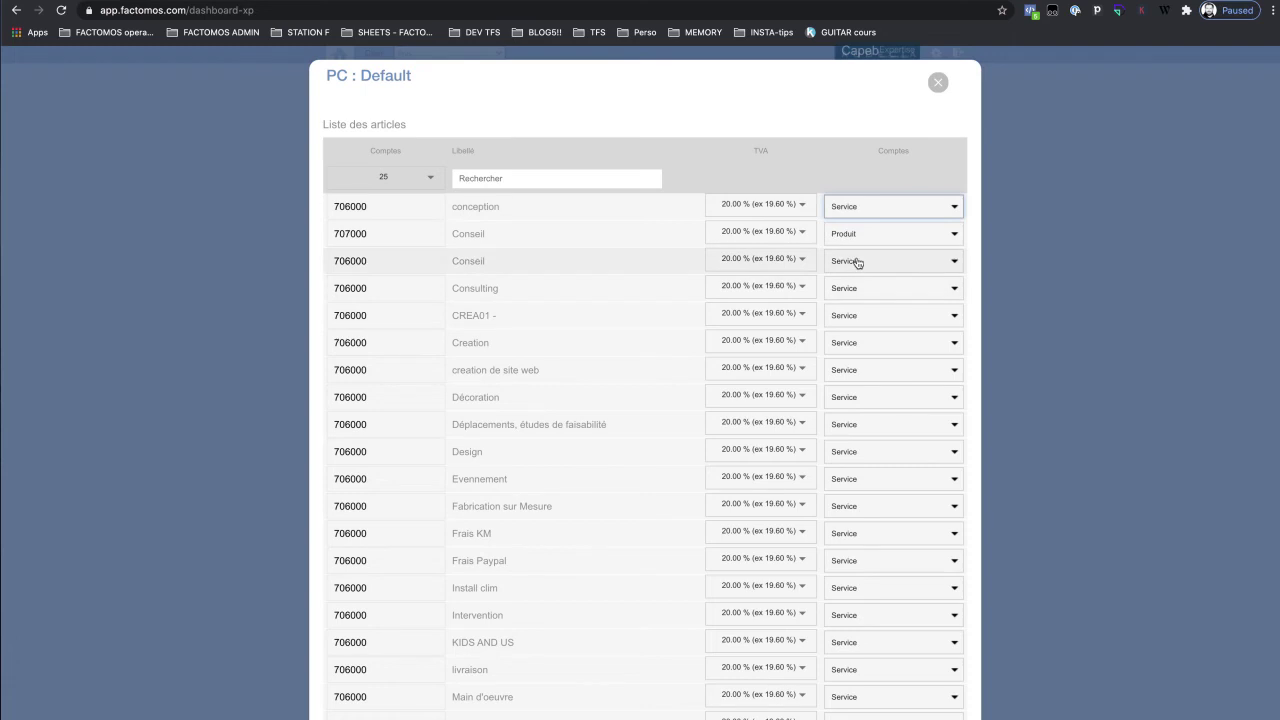
pyautogui.click(797, 123)
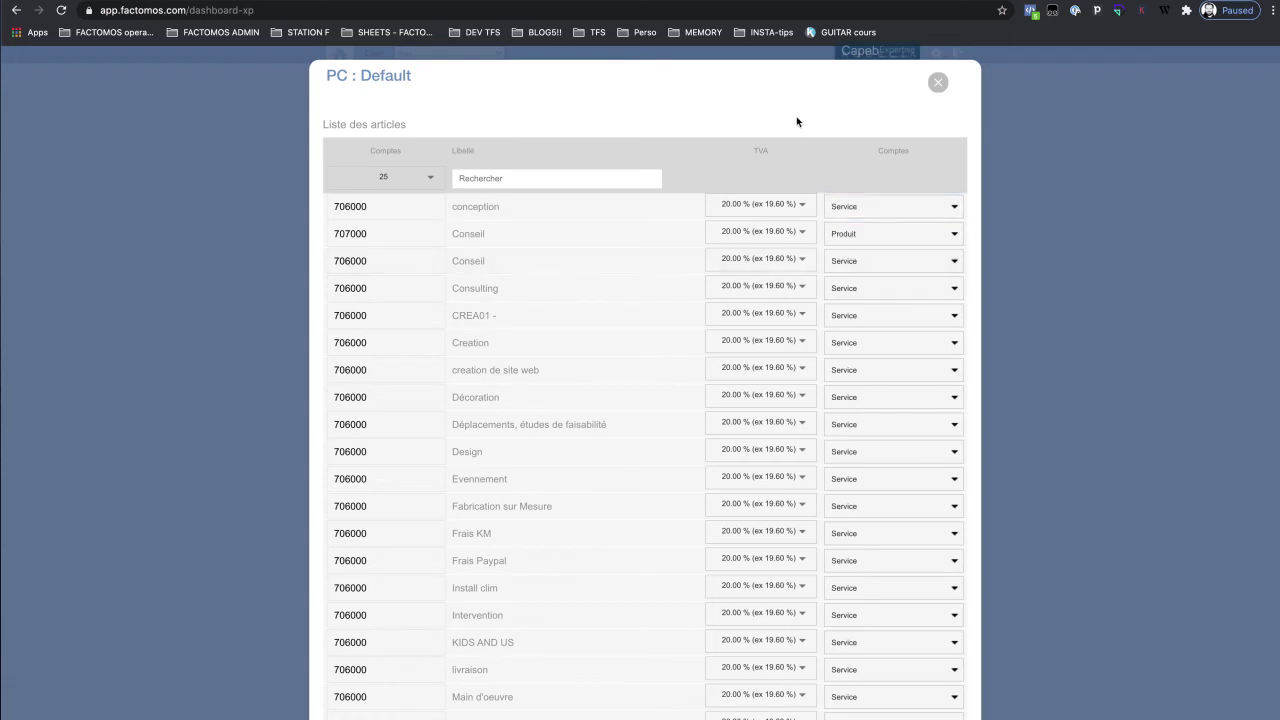
pyautogui.click(936, 82)
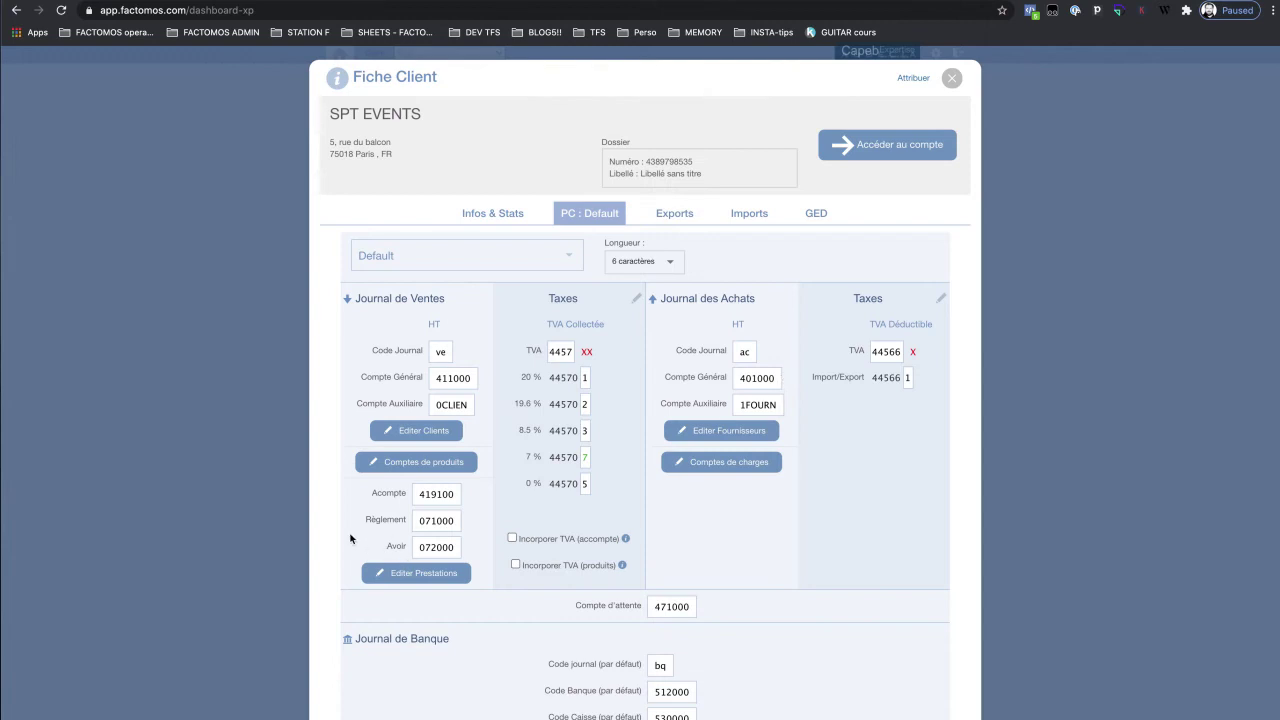
# Remove the 7 % rate from the collected VAT accounts in the client's sales journal.
pyautogui.scroll(-1, 336, 541)
pyautogui.scroll(-1, 336, 541)
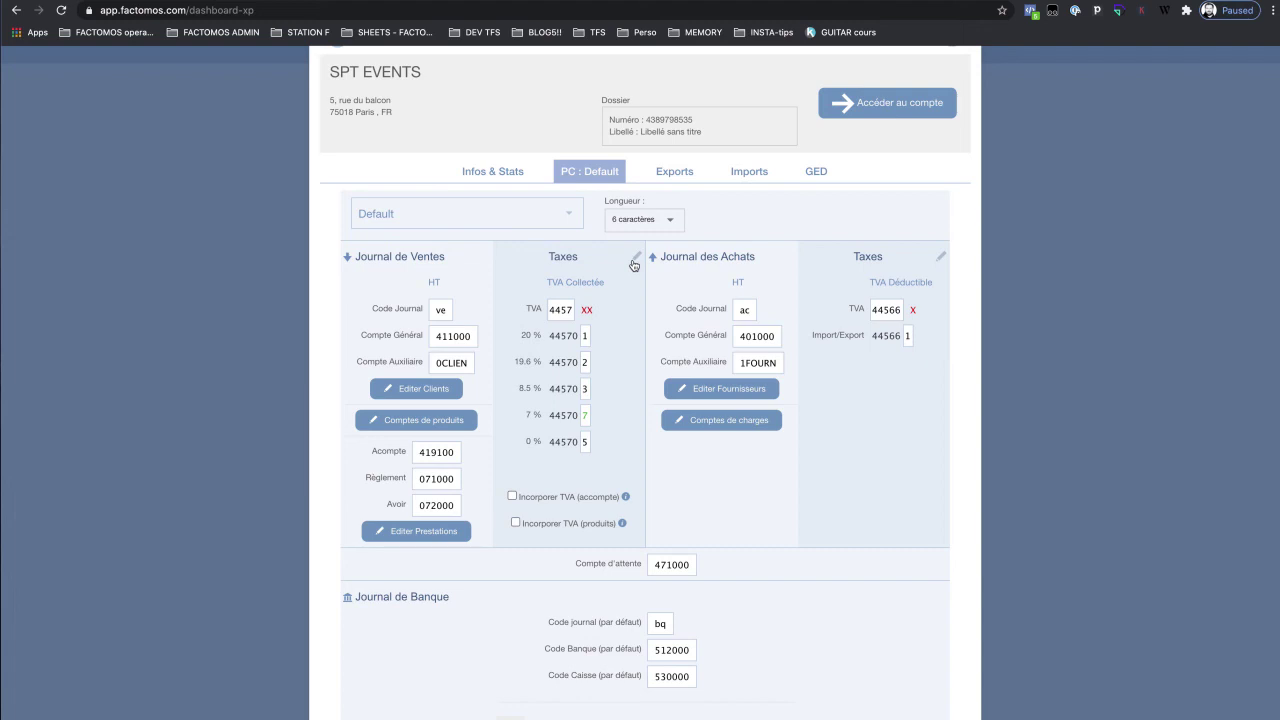
pyautogui.doubleClick(530, 415)
pyautogui.click(636, 257)
pyautogui.click(598, 418)
pyautogui.click(636, 260)
pyautogui.click(885, 220)
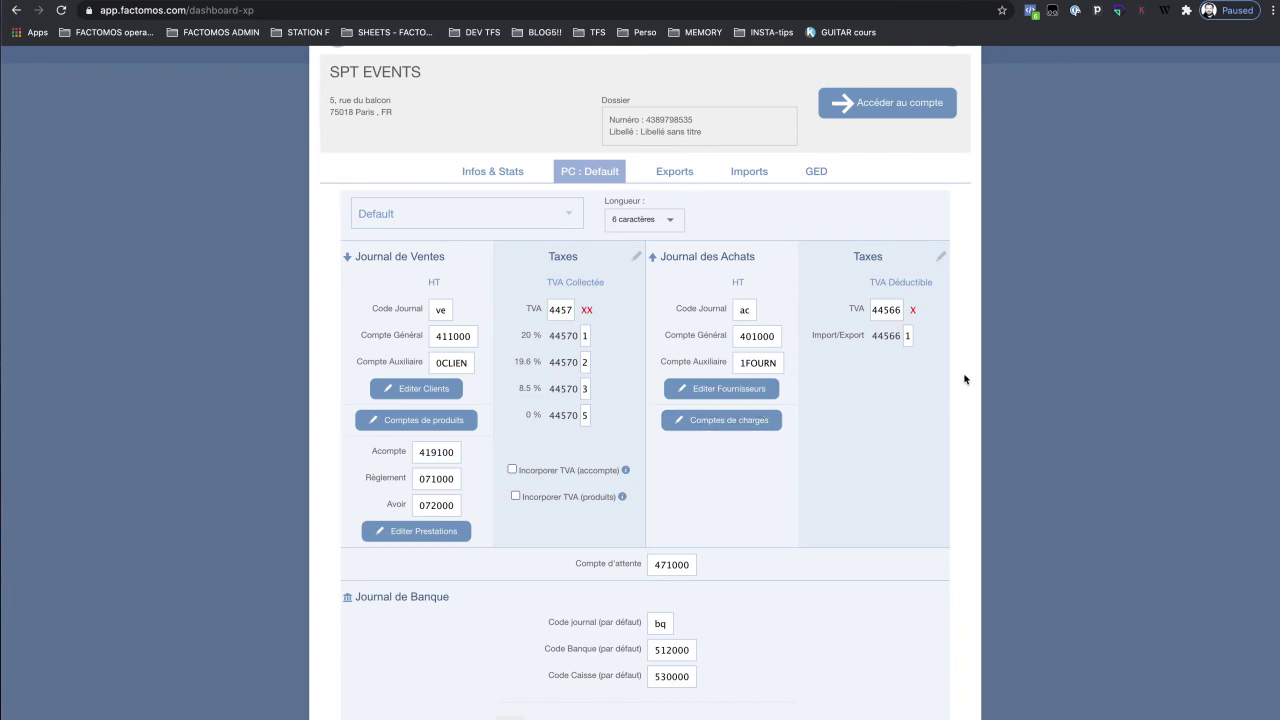
# Examine the bank journal codes of the client's default and test bank accounts and close the client file.
pyautogui.scroll(-2, 965, 379)
pyautogui.scroll(-3, 965, 379)
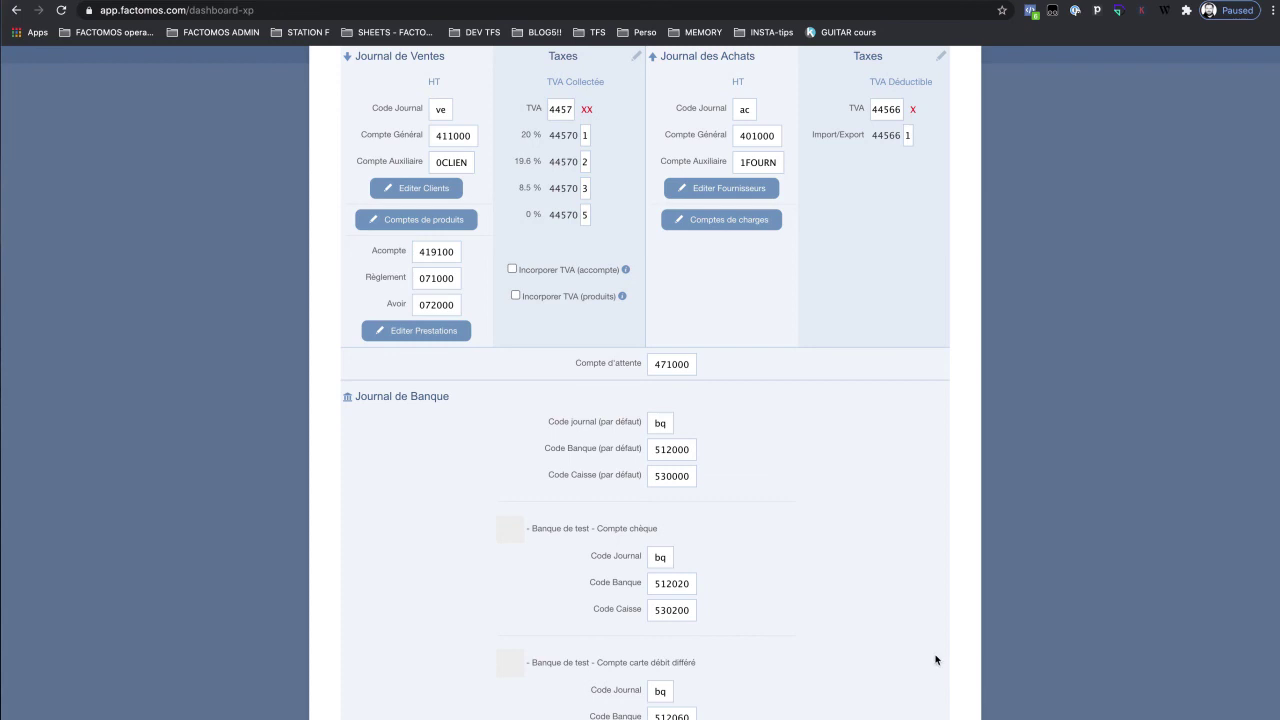
pyautogui.scroll(6, 940, 663)
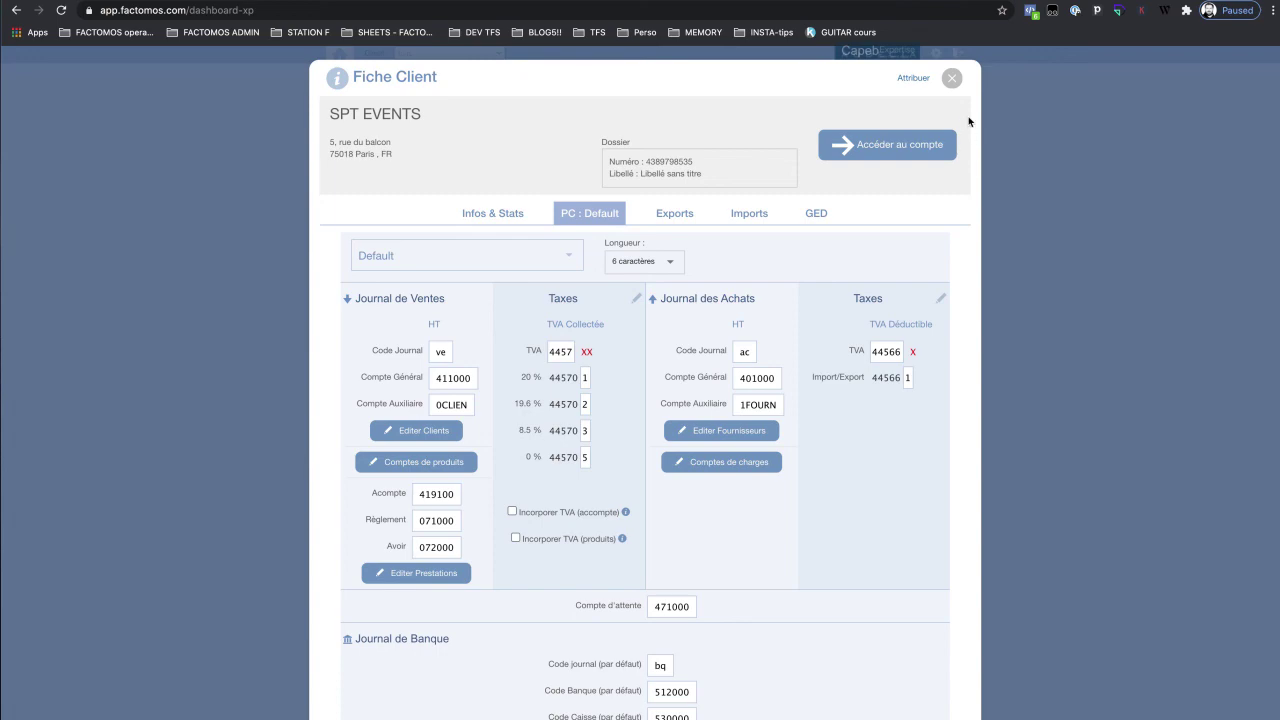
pyautogui.click(950, 79)
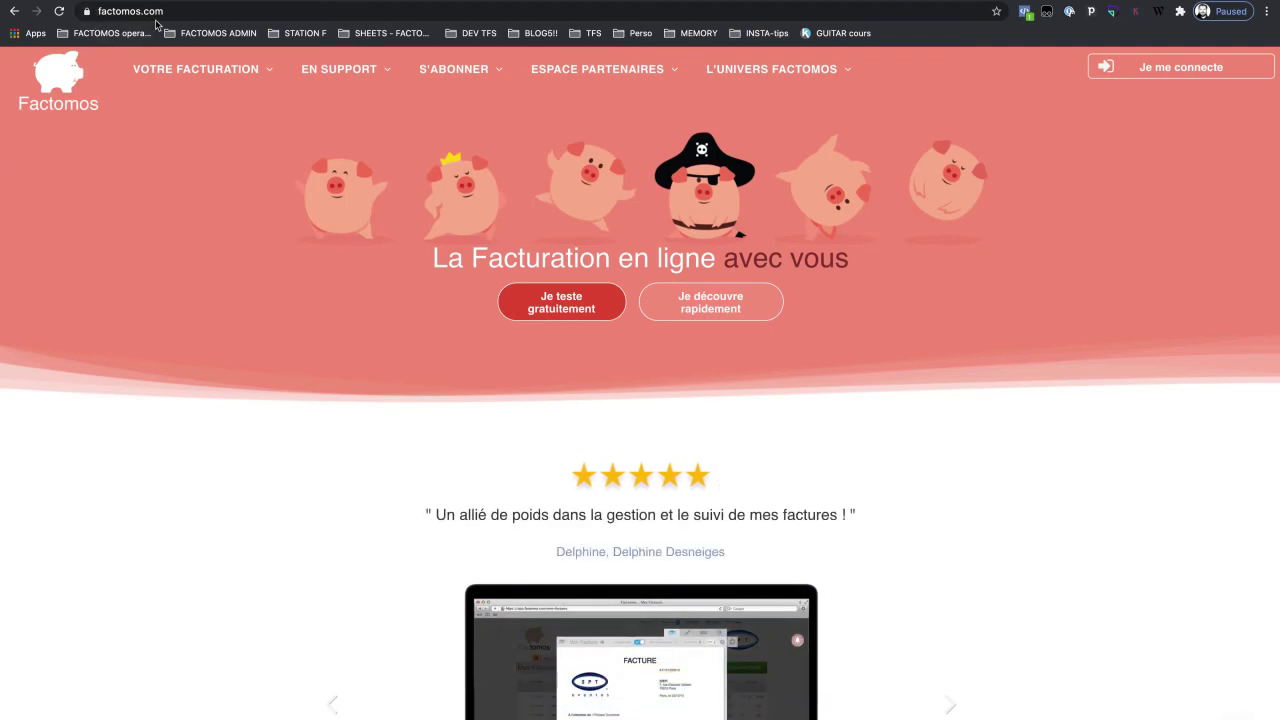
# From the Factomos website's Experts-Comptables partner page, open the XP account sign-up page and look through its features.
pyautogui.moveTo(450, 78)
pyautogui.moveTo(596, 72)
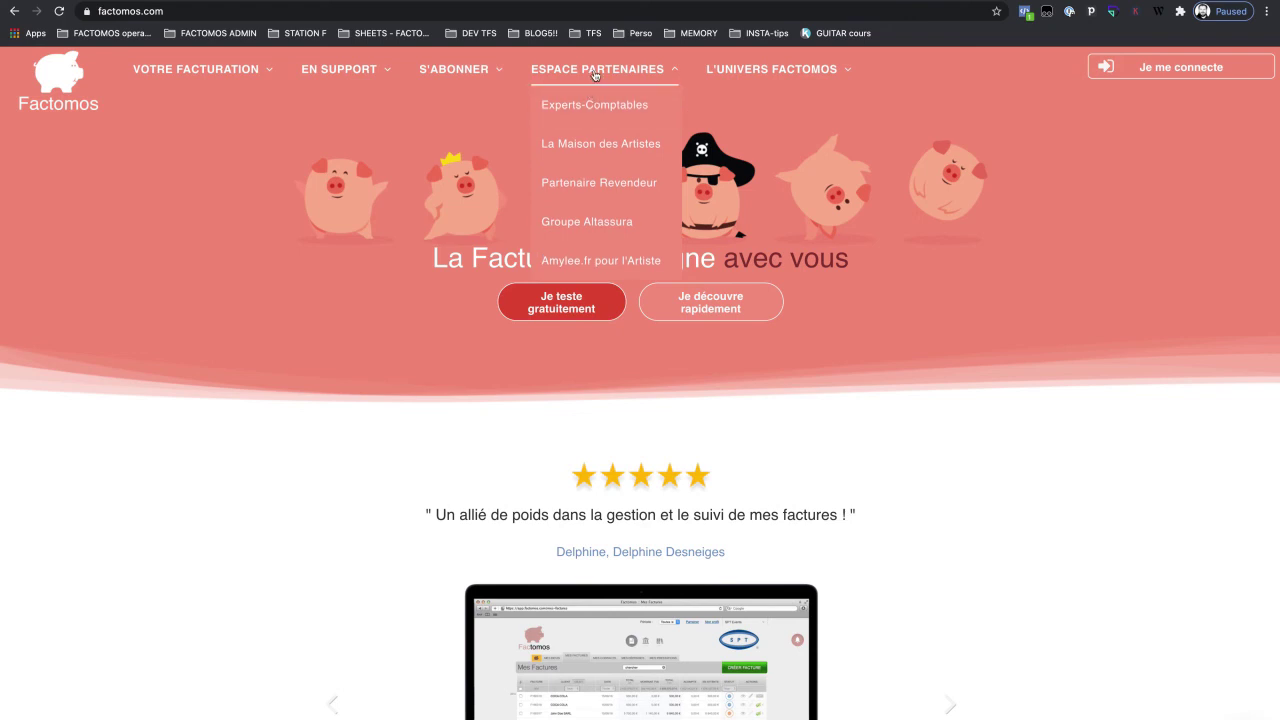
pyautogui.click(582, 104)
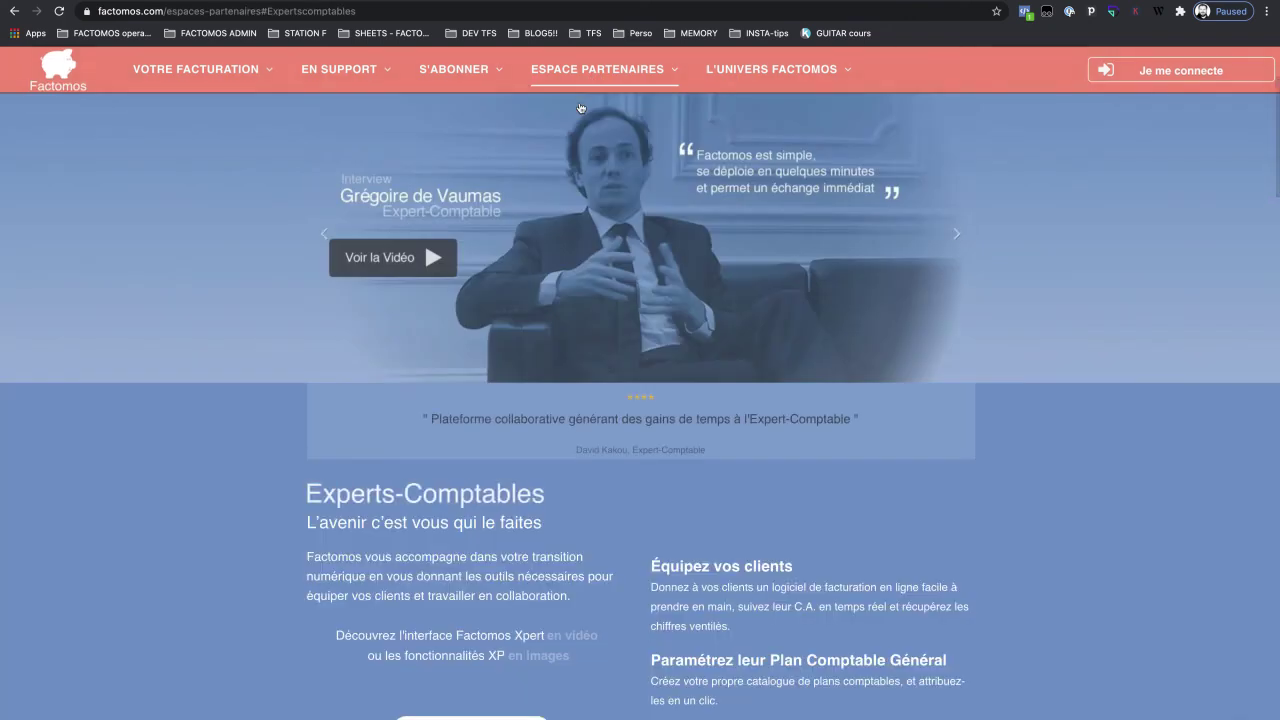
pyautogui.scroll(-3, 153, 290)
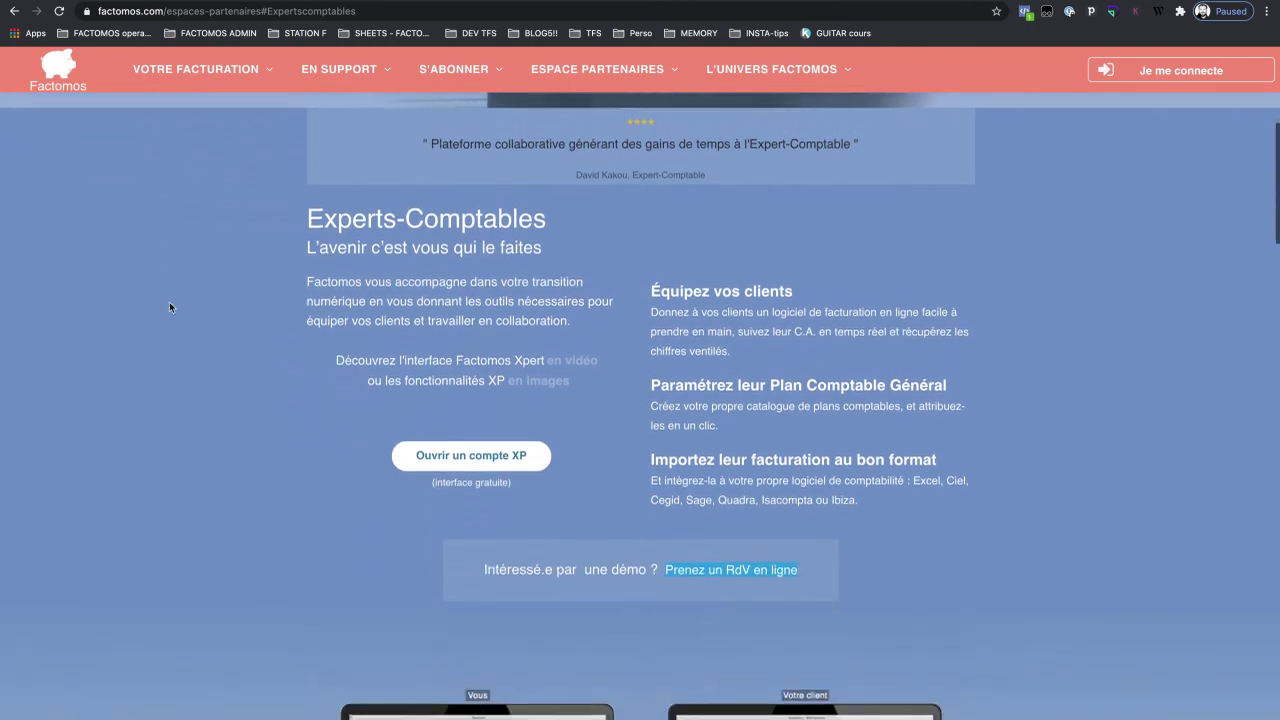
pyautogui.click(484, 450)
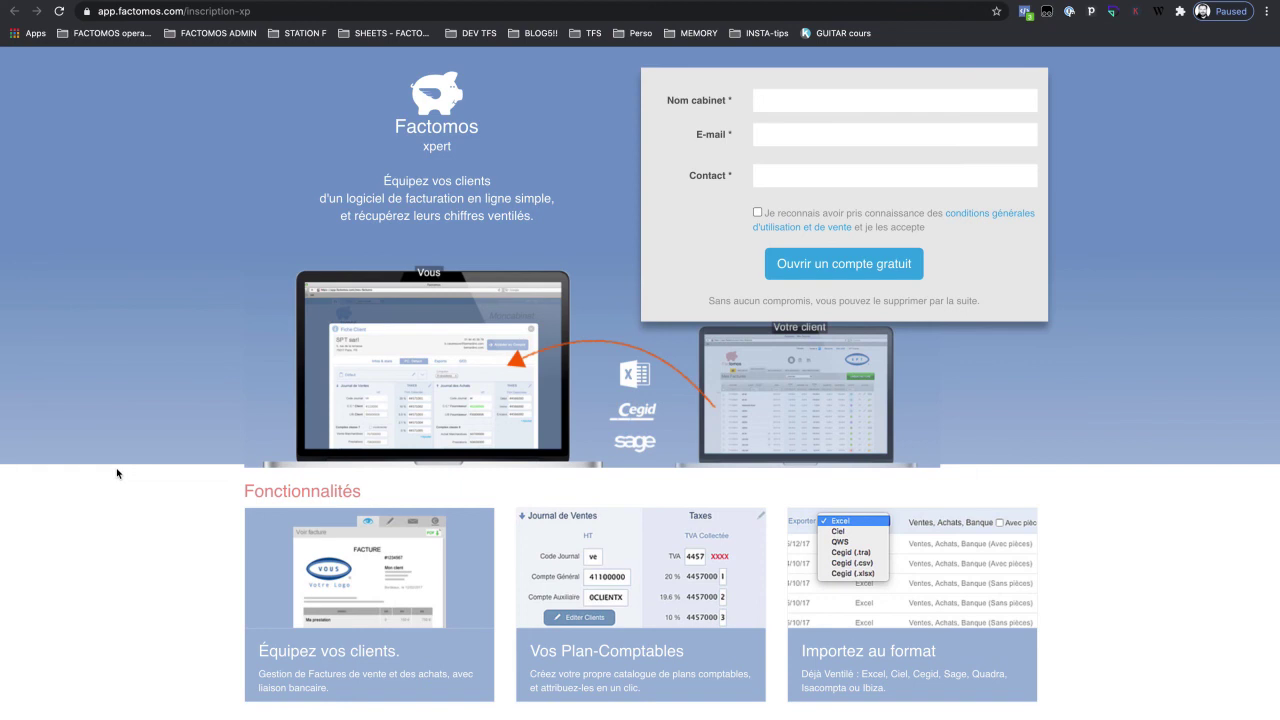
pyautogui.scroll(-3, 117, 473)
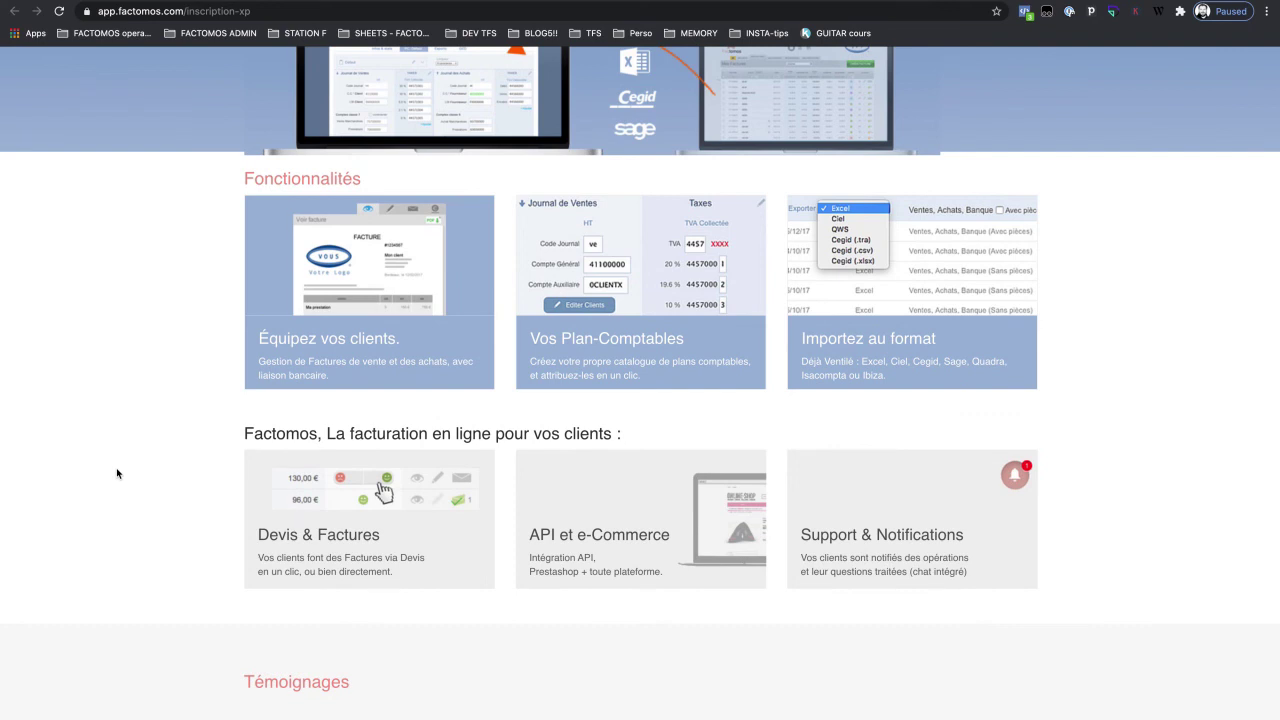
pyautogui.scroll(2, 117, 473)
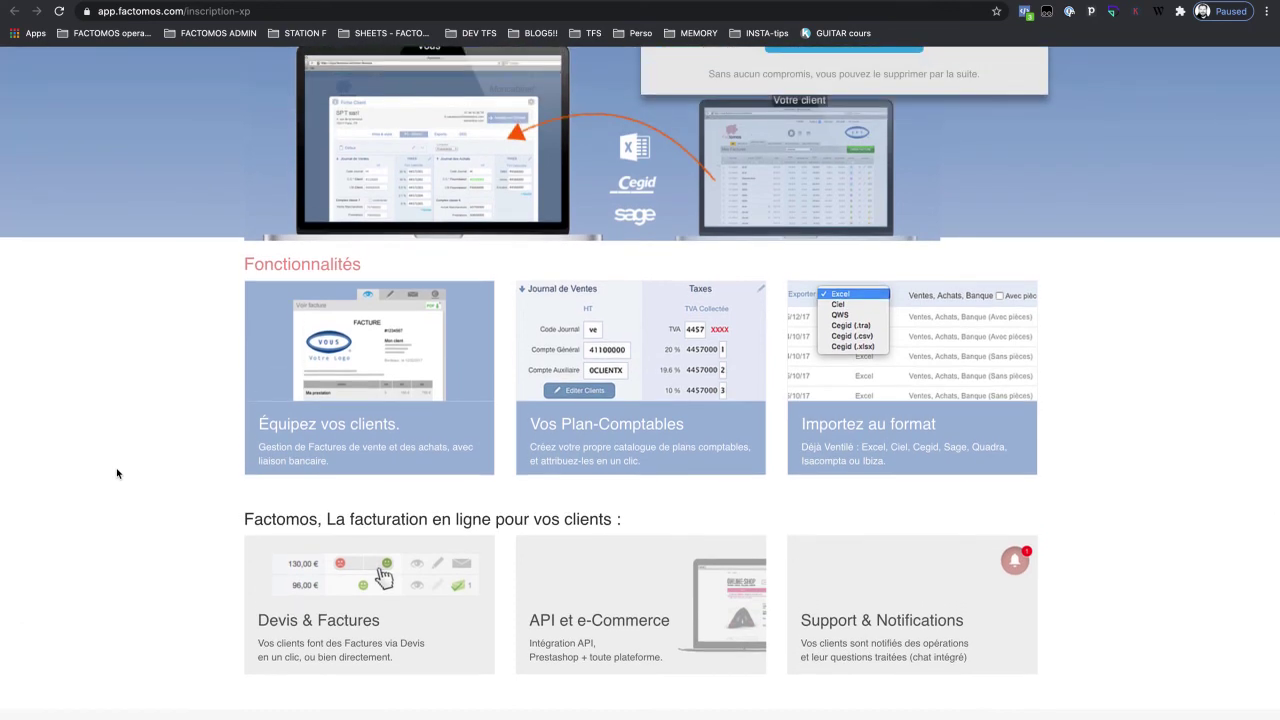